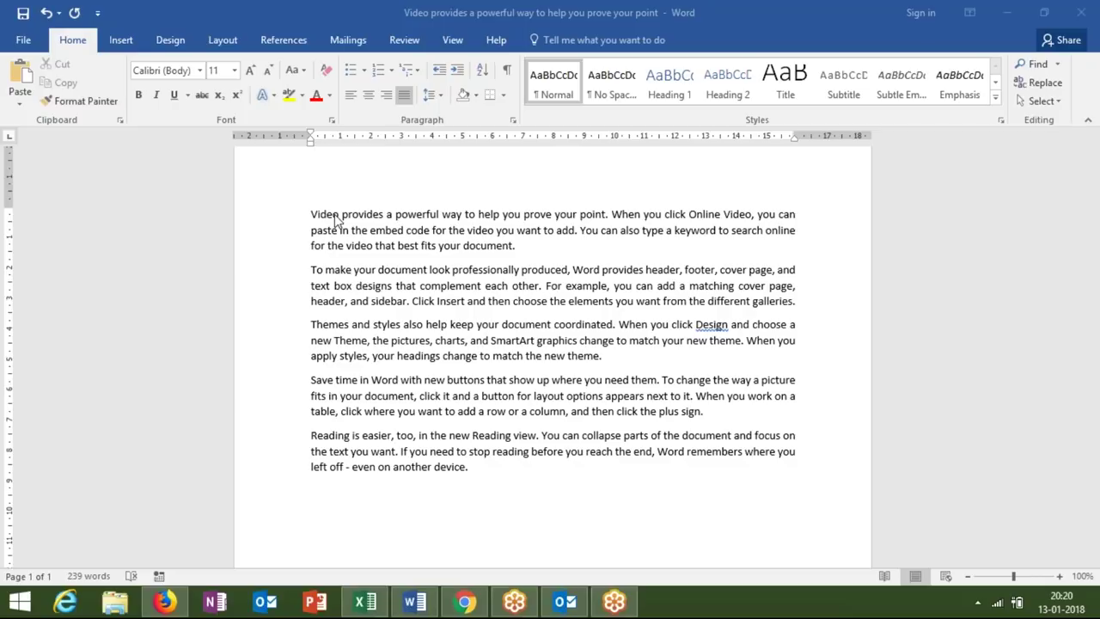
From the sample text window, create a new blank document, Document1, via File > New
{"action": "left_click", "coordinate": [125, 200]}
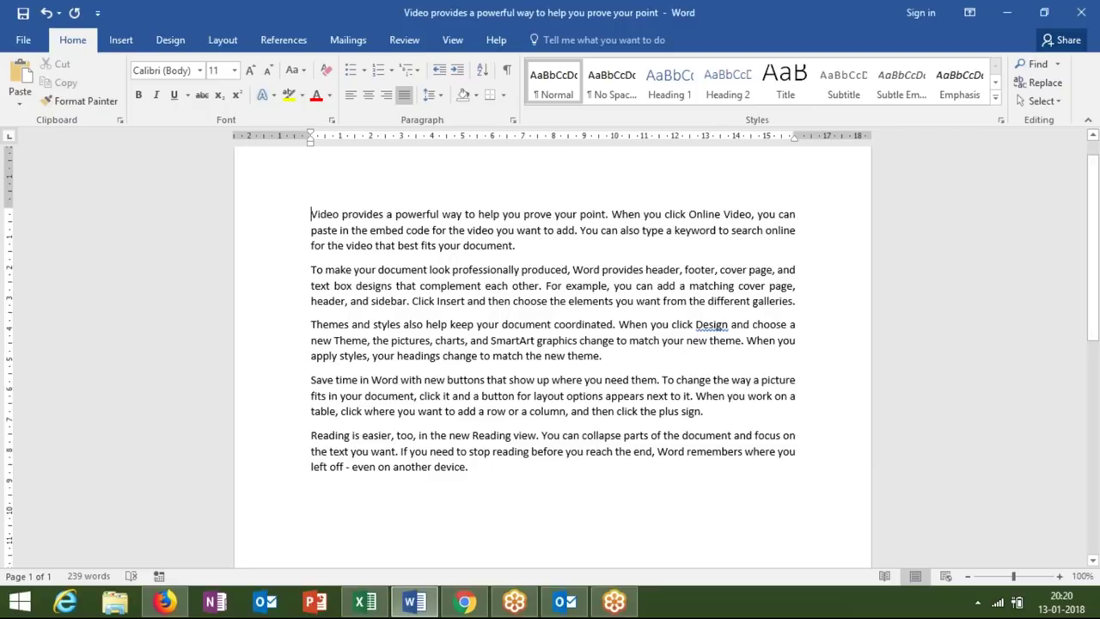
{"action": "left_click", "coordinate": [25, 40]}
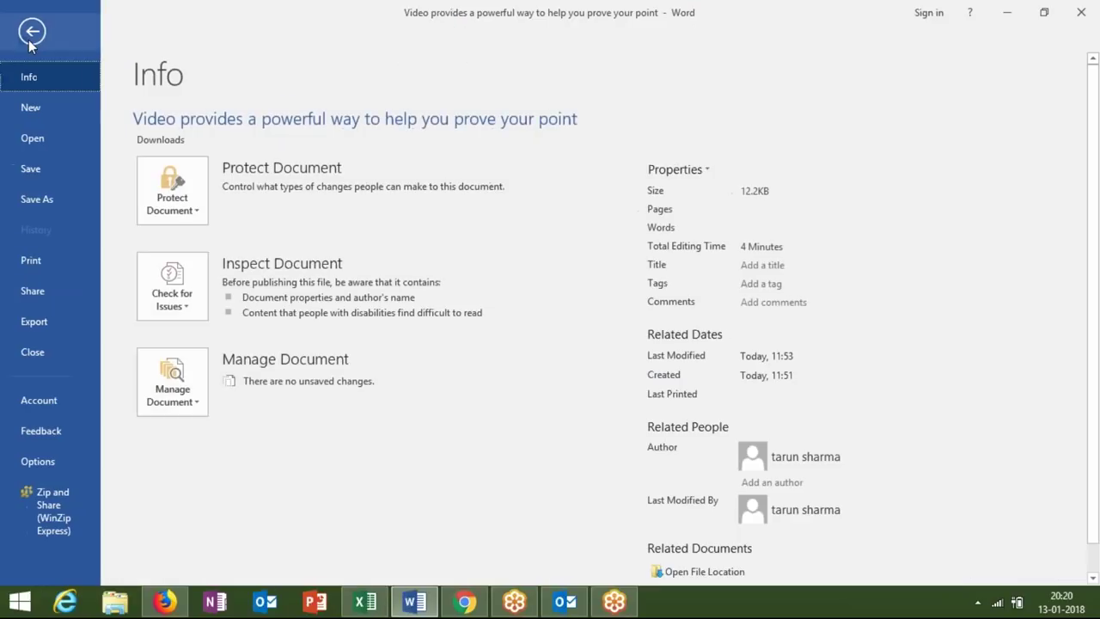
{"action": "left_click", "coordinate": [44, 107]}
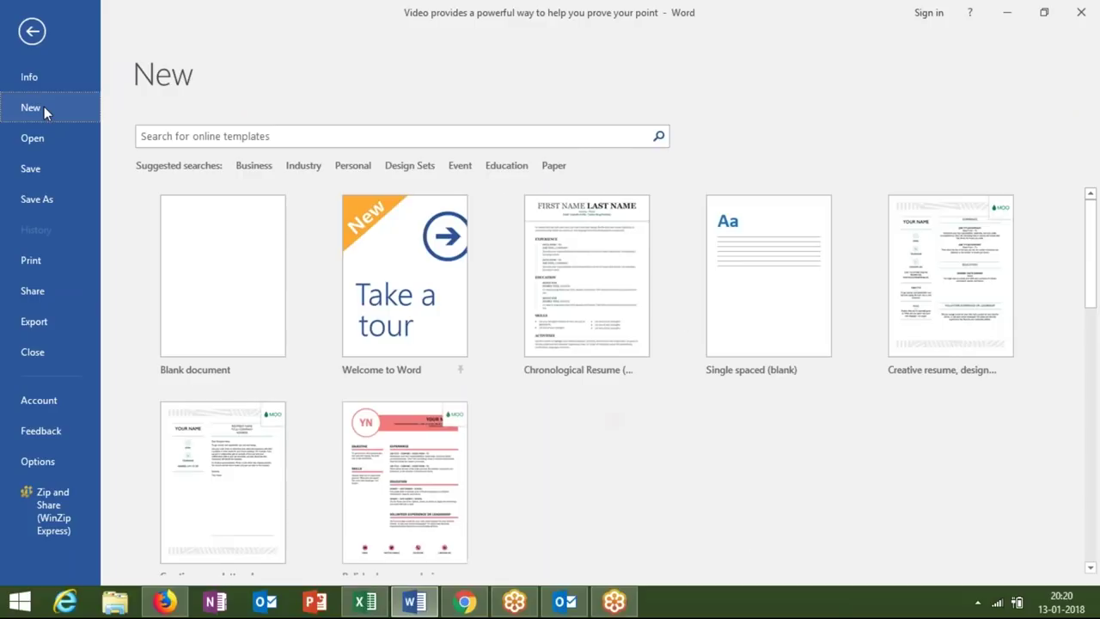
{"action": "left_click", "coordinate": [265, 313]}
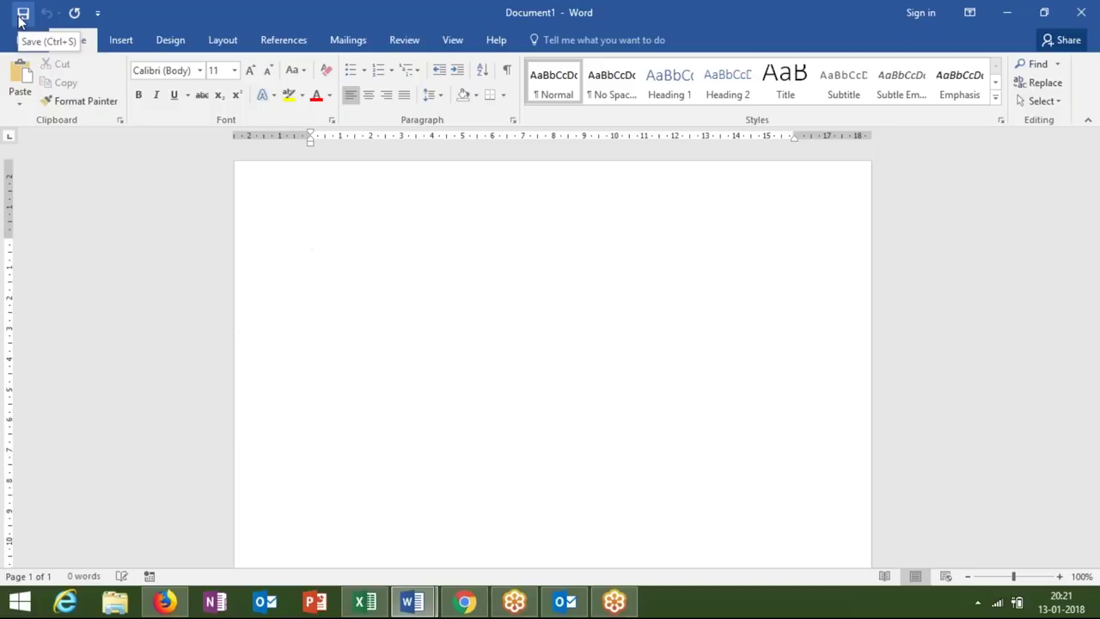
Open the full Save As dialog for the blank Document1, proposing Doc1 in Documents
{"action": "left_click", "coordinate": [19, 20]}
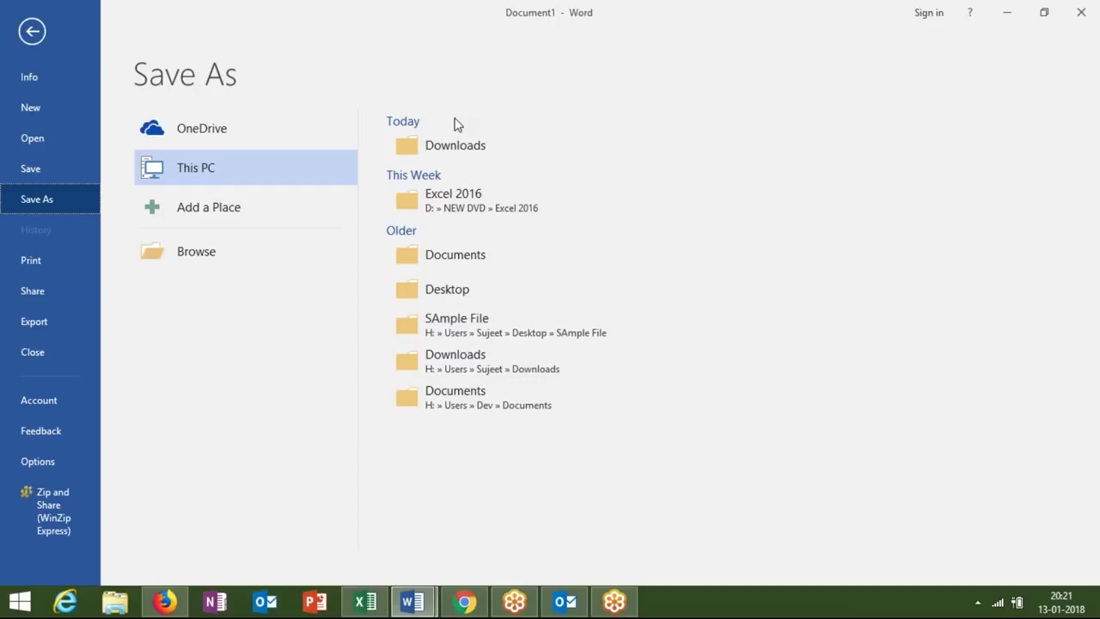
{"action": "left_click", "coordinate": [204, 248]}
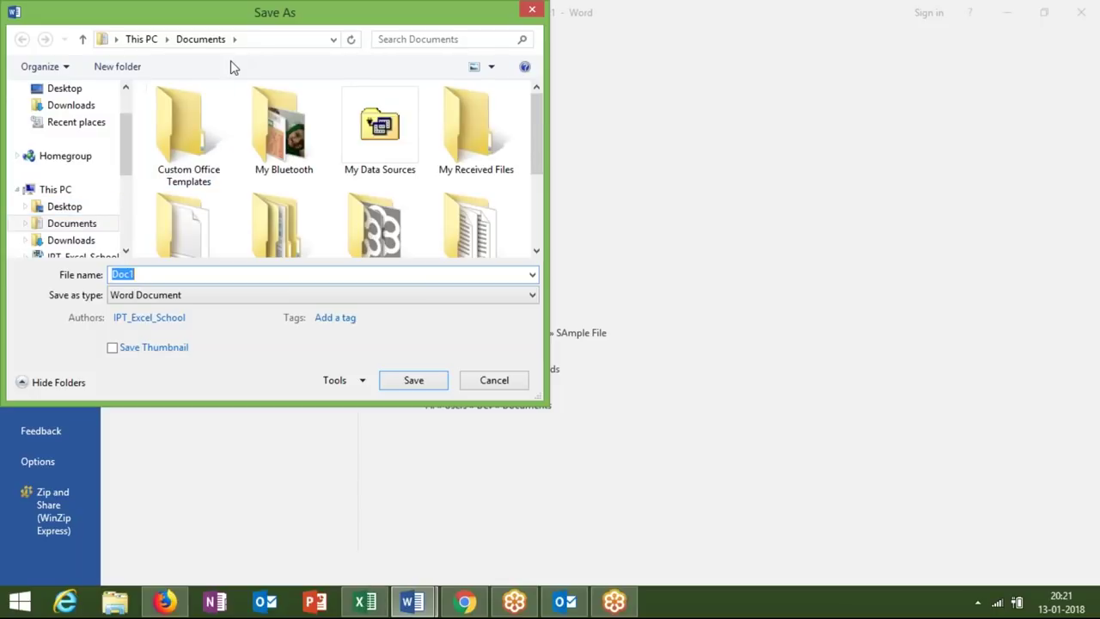
{"action": "left_click", "coordinate": [116, 604]}
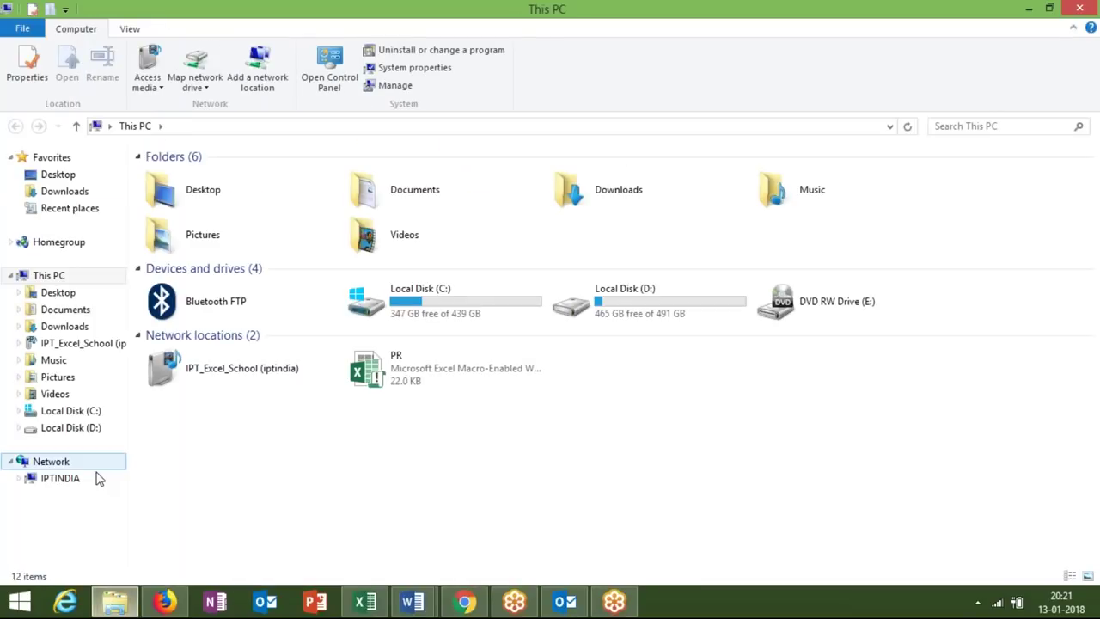
{"action": "left_click", "coordinate": [76, 313]}
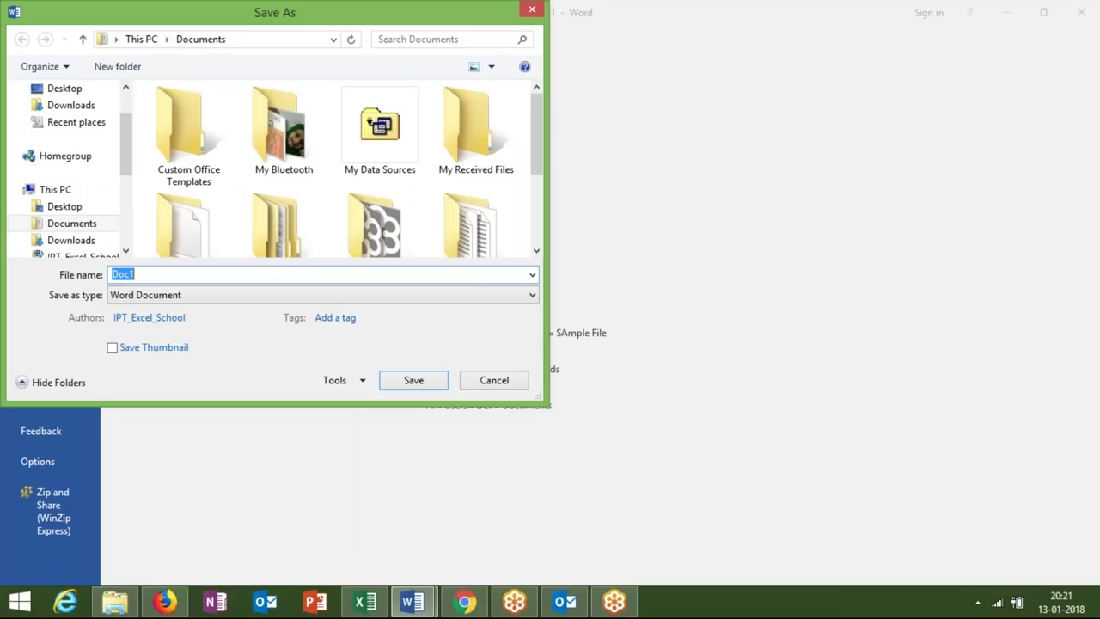
Show Documents as the save location, select the Doc1 file name, then cancel without saving
{"action": "left_click", "coordinate": [65, 225]}
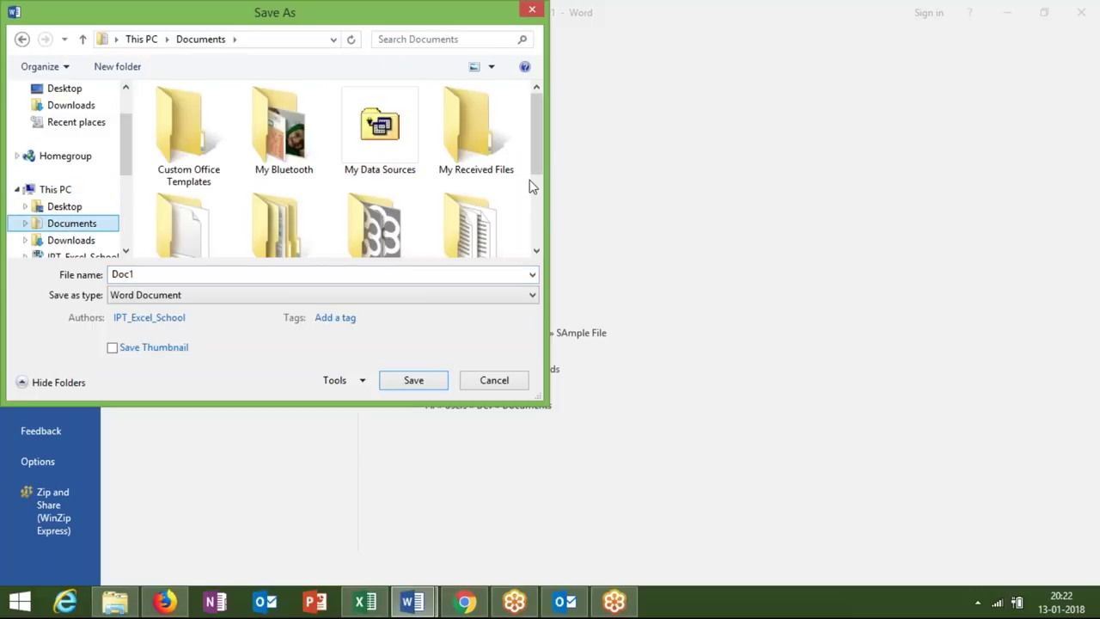
{"action": "left_click_drag", "start_coordinate": [537, 176], "coordinate": [539, 230]}
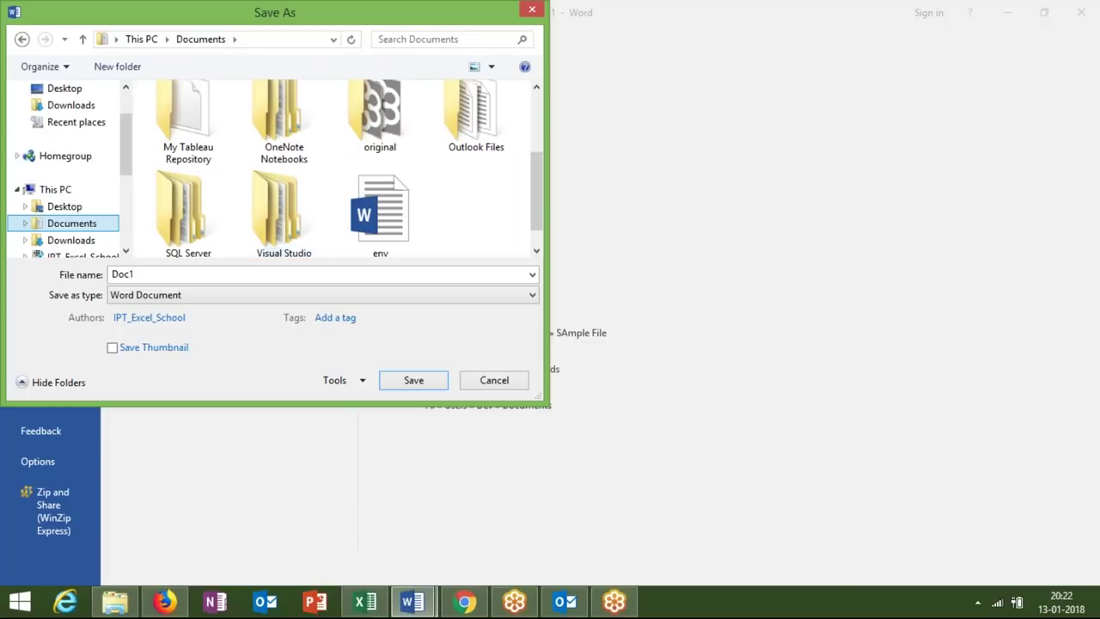
{"action": "left_click_drag", "start_coordinate": [127, 174], "coordinate": [129, 215]}
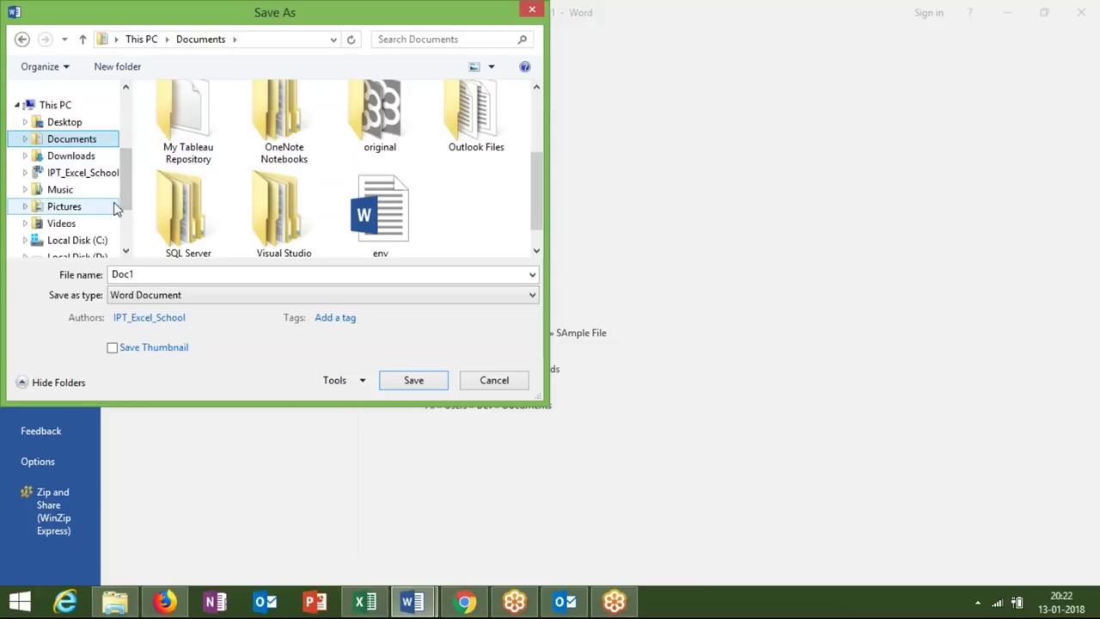
{"action": "double_click", "coordinate": [142, 274]}
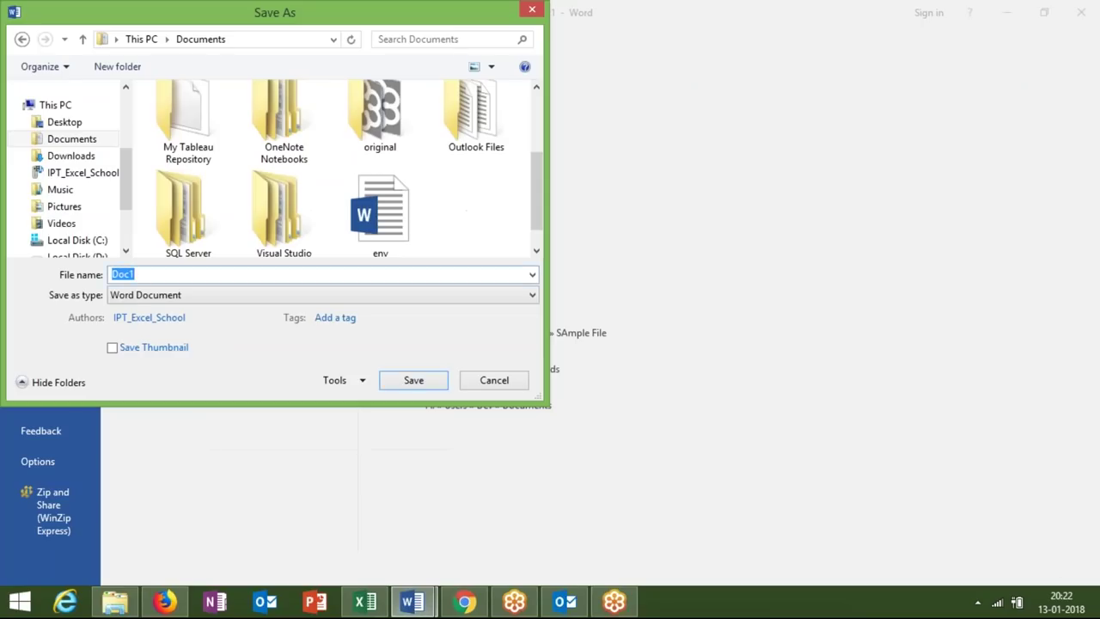
{"action": "mouse_move", "coordinate": [412, 601]}
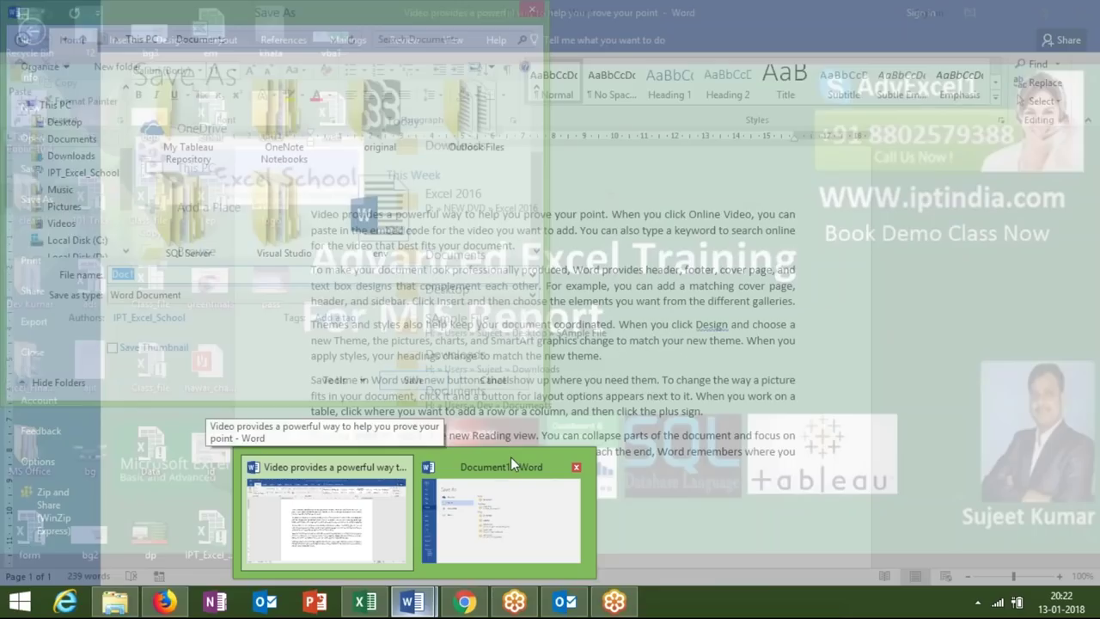
{"action": "left_click", "coordinate": [510, 468]}
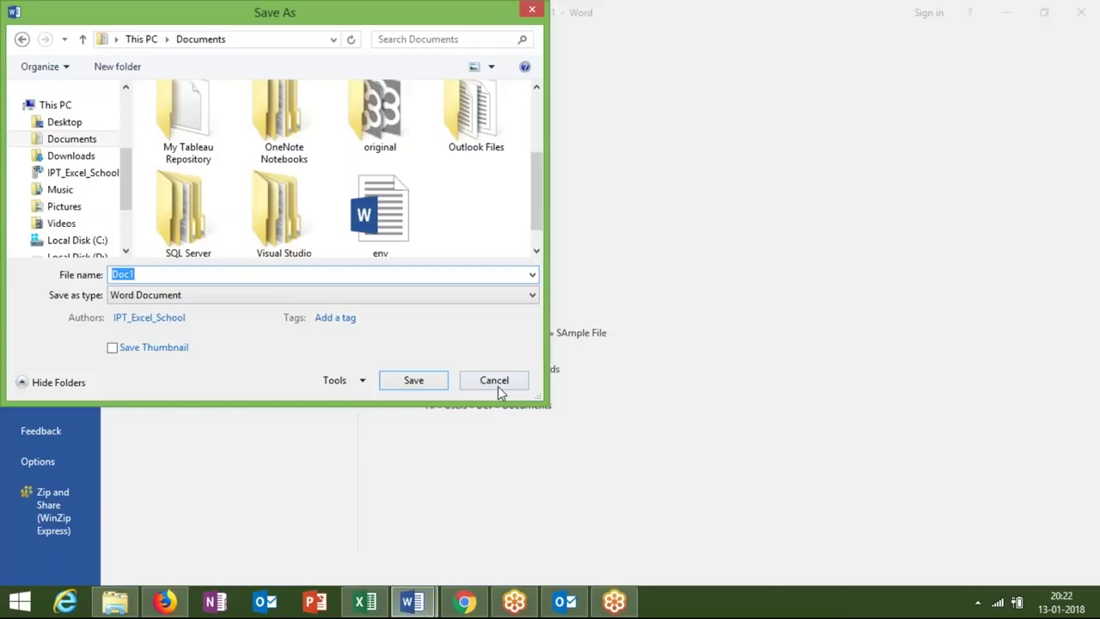
{"action": "left_click", "coordinate": [498, 386]}
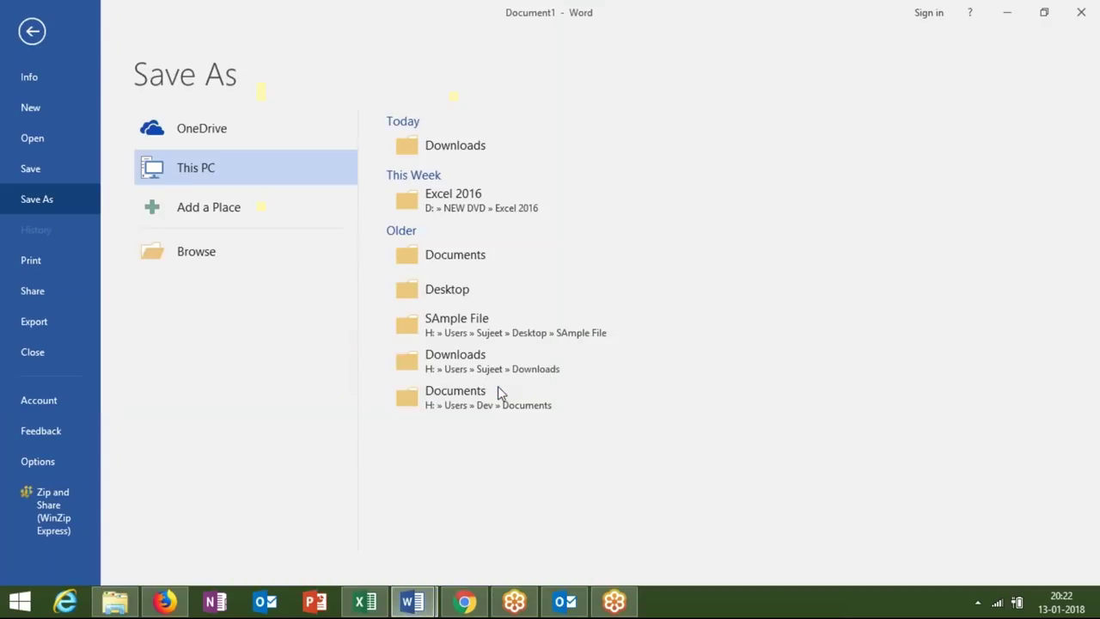
In the sample text document, select the first sentence
{"action": "left_click", "coordinate": [411, 601]}
{"action": "left_click", "coordinate": [336, 545]}
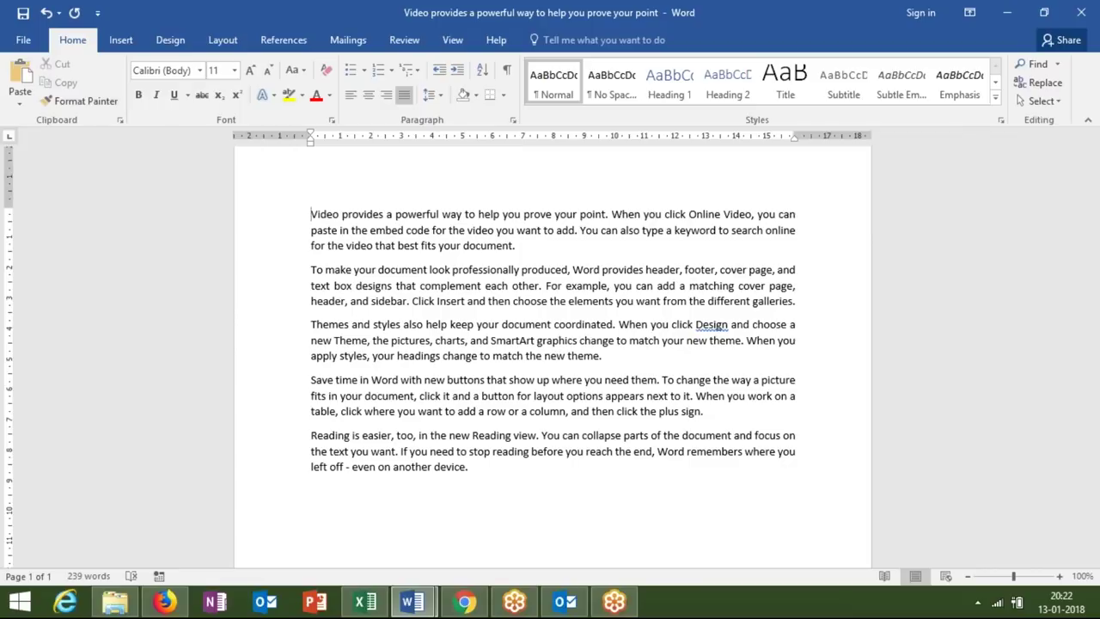
{"action": "left_click_drag", "start_coordinate": [606, 215], "coordinate": [308, 209]}
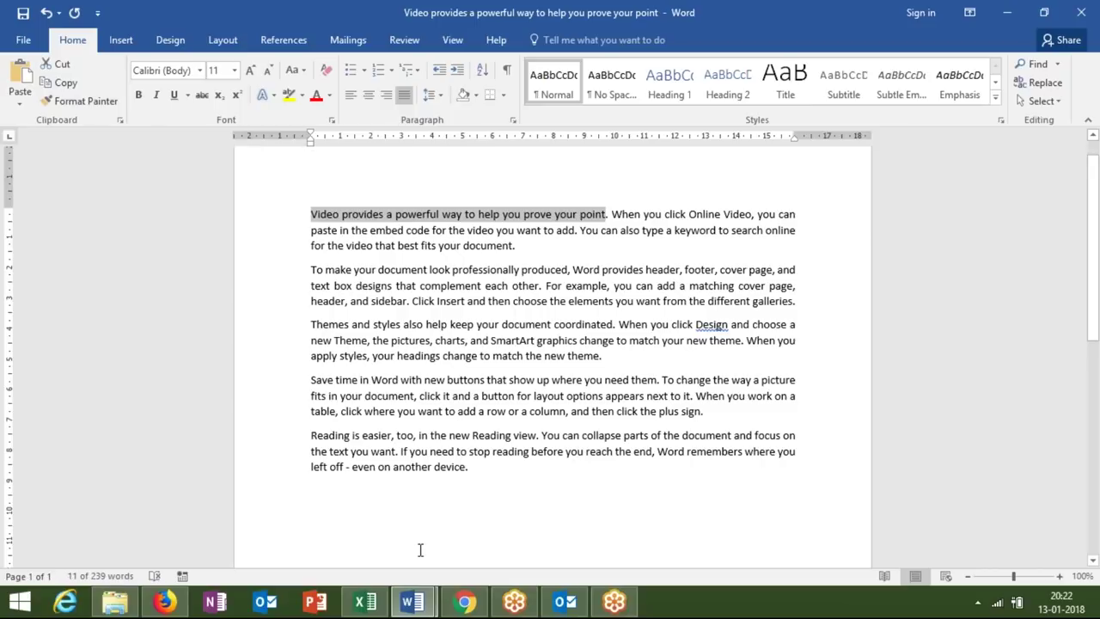
Back in the blank Document1, reopen the Save As dialog proposing Doc1
{"action": "left_click", "coordinate": [413, 602]}
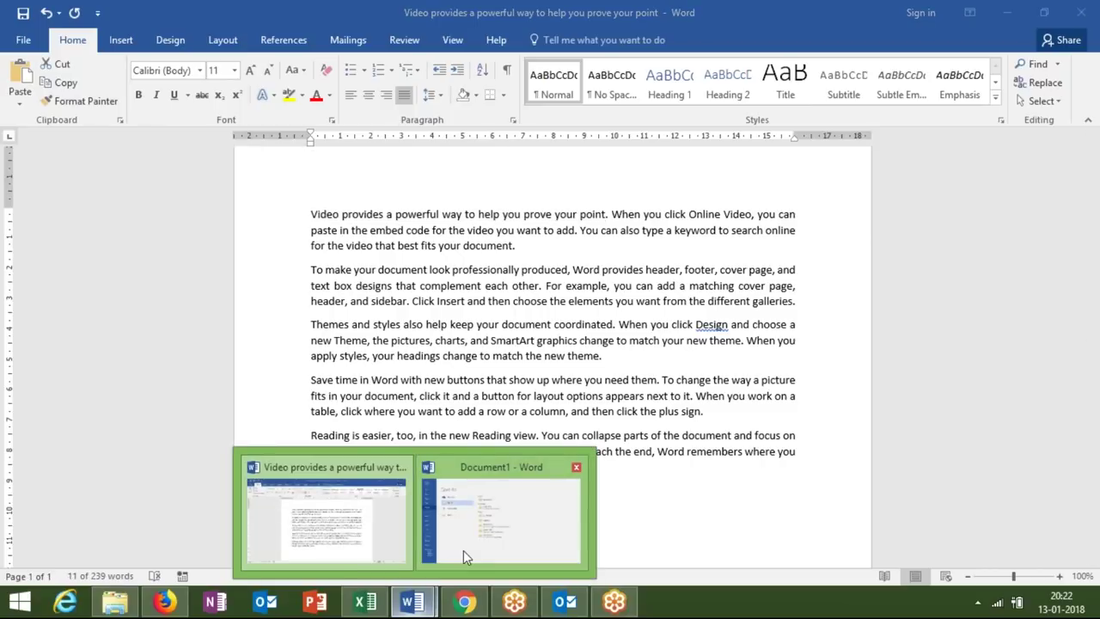
{"action": "left_click", "coordinate": [463, 551]}
{"action": "left_click", "coordinate": [254, 267]}
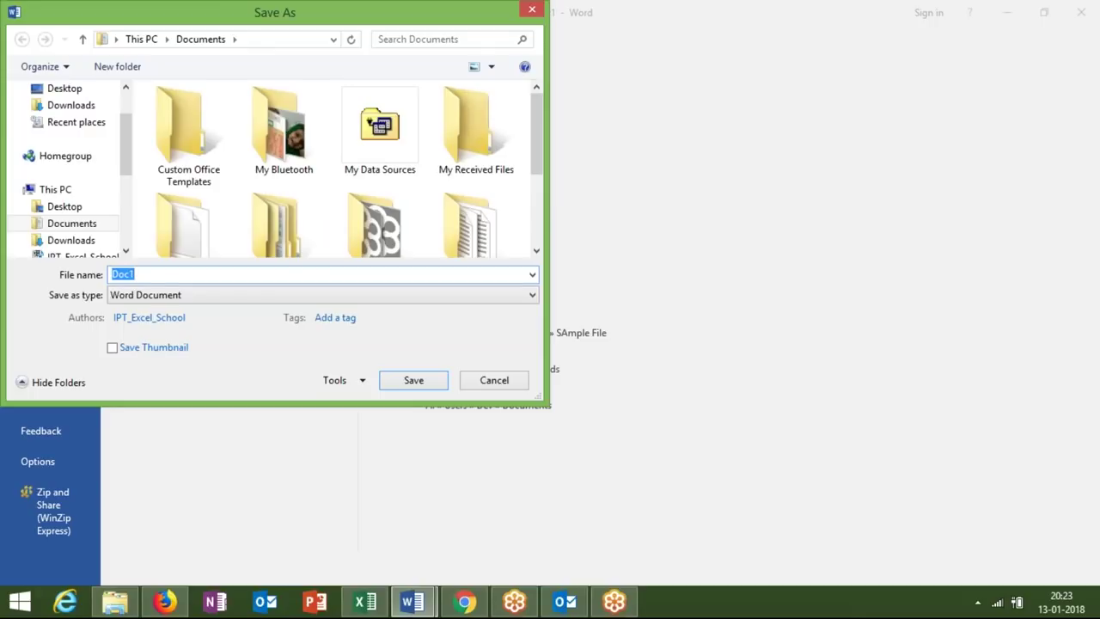
Try '/' and '.*' in the file name, clear them, then close the dialog and show the desktop
{"action": "type", "text": "/"}
{"action": "key", "text": "BackSpace"}
{"action": "type", "text": "."}
{"action": "type", "text": "*"}
{"action": "key", "text": "BackSpace"}
{"action": "key", "text": "BackSpace"}
{"action": "key", "text": "Escape"}
{"action": "key", "text": "Escape"}
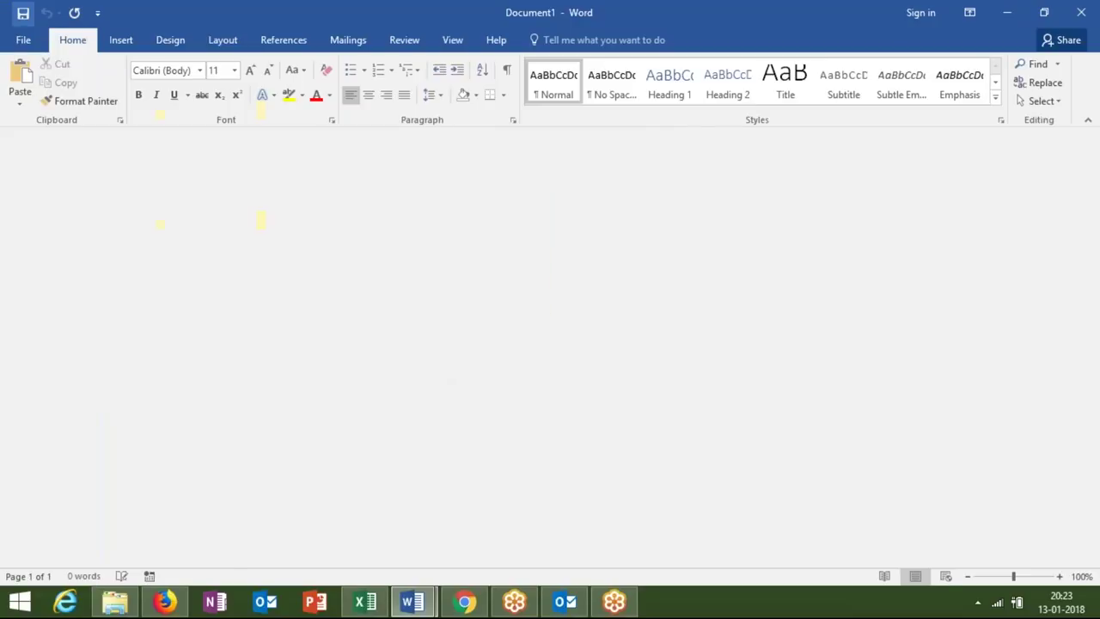
{"action": "key", "text": "super+d"}
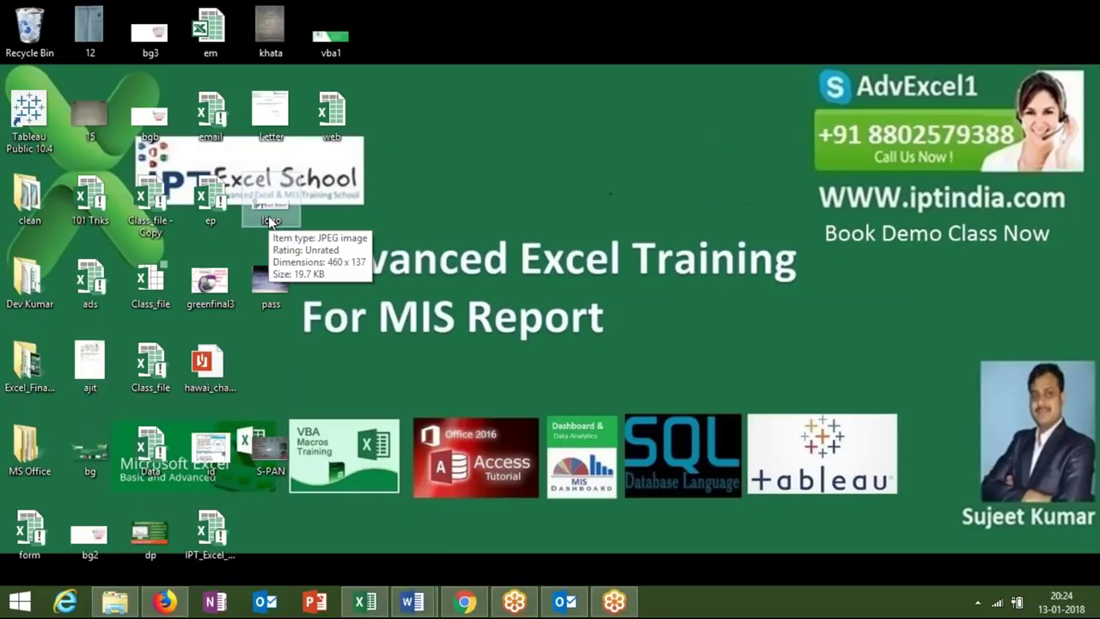
{"action": "mouse_move", "coordinate": [413, 602]}
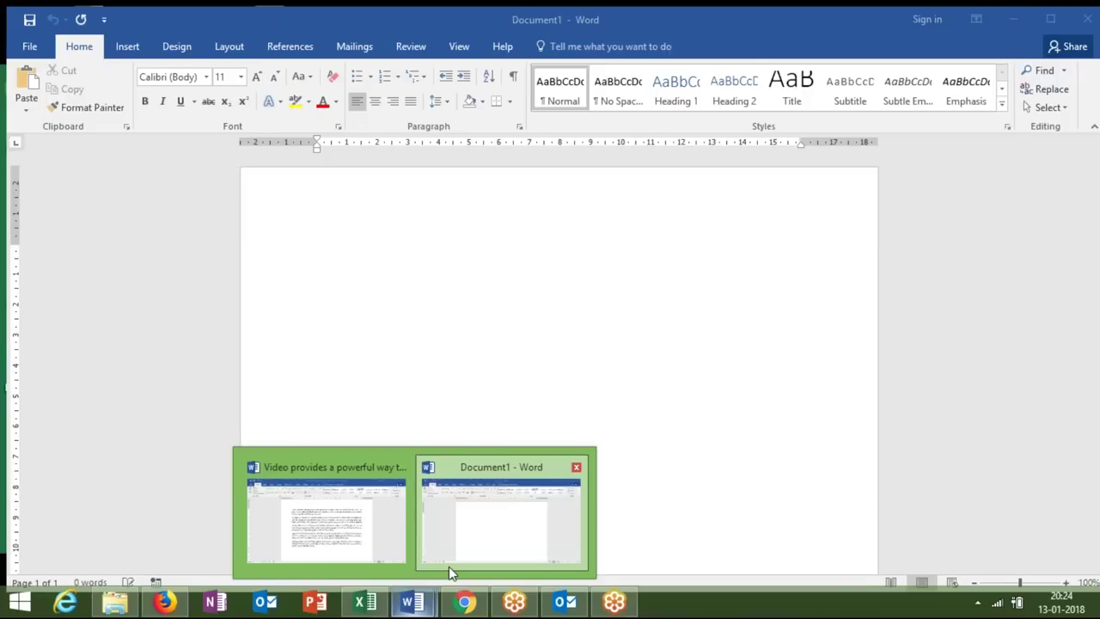
Restore Document1 and reopen its Save As dialog with Doc1 proposed in Documents
{"action": "left_click", "coordinate": [450, 567]}
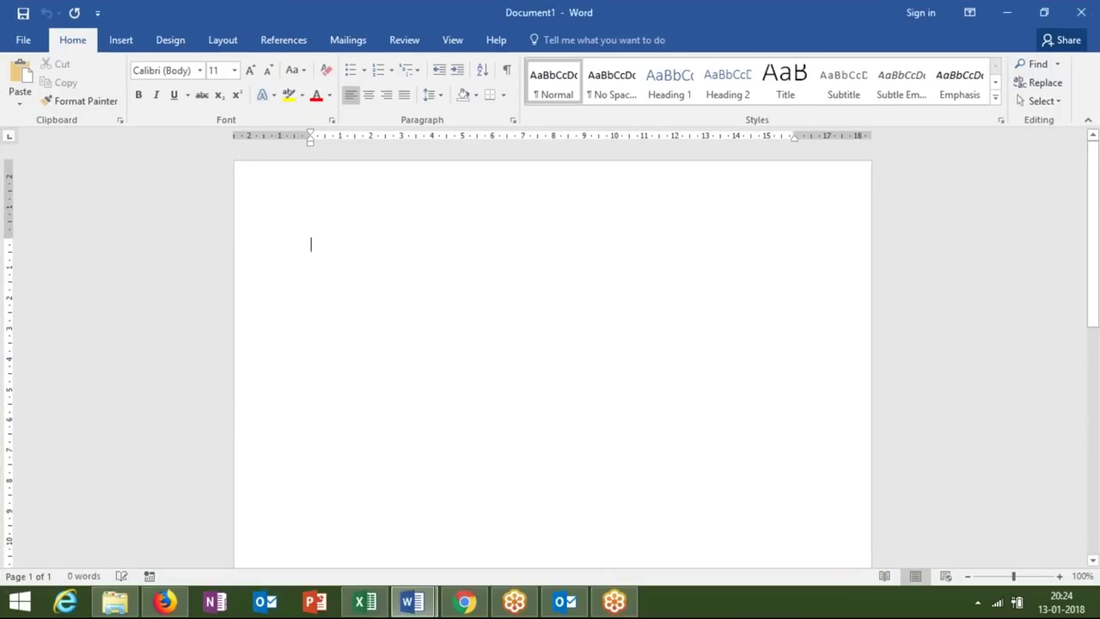
{"action": "left_click", "coordinate": [23, 14]}
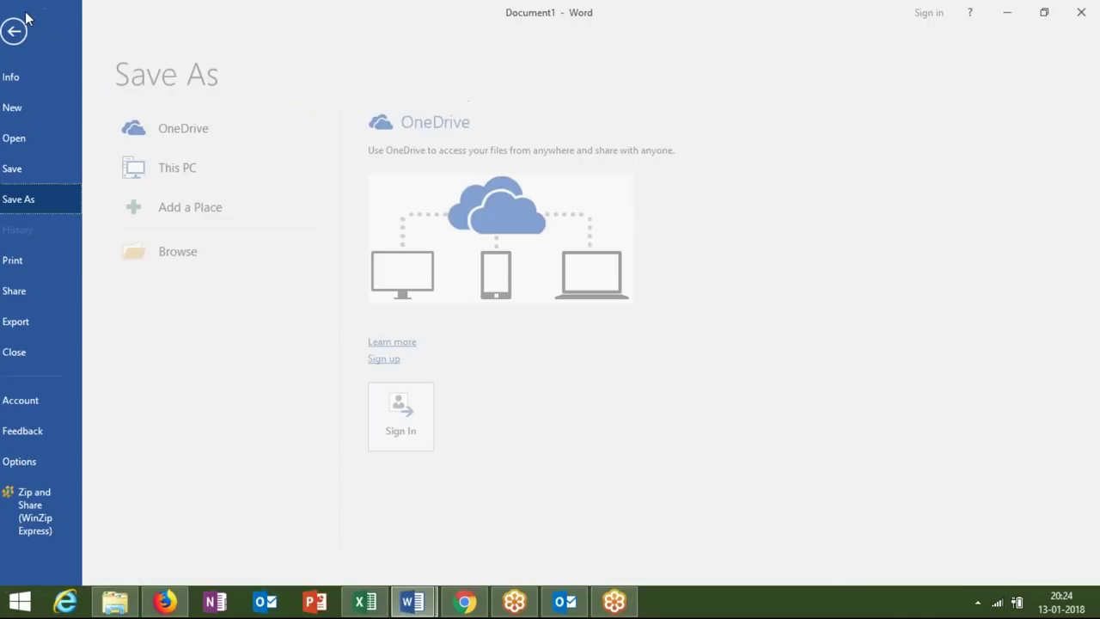
{"action": "left_click", "coordinate": [198, 252]}
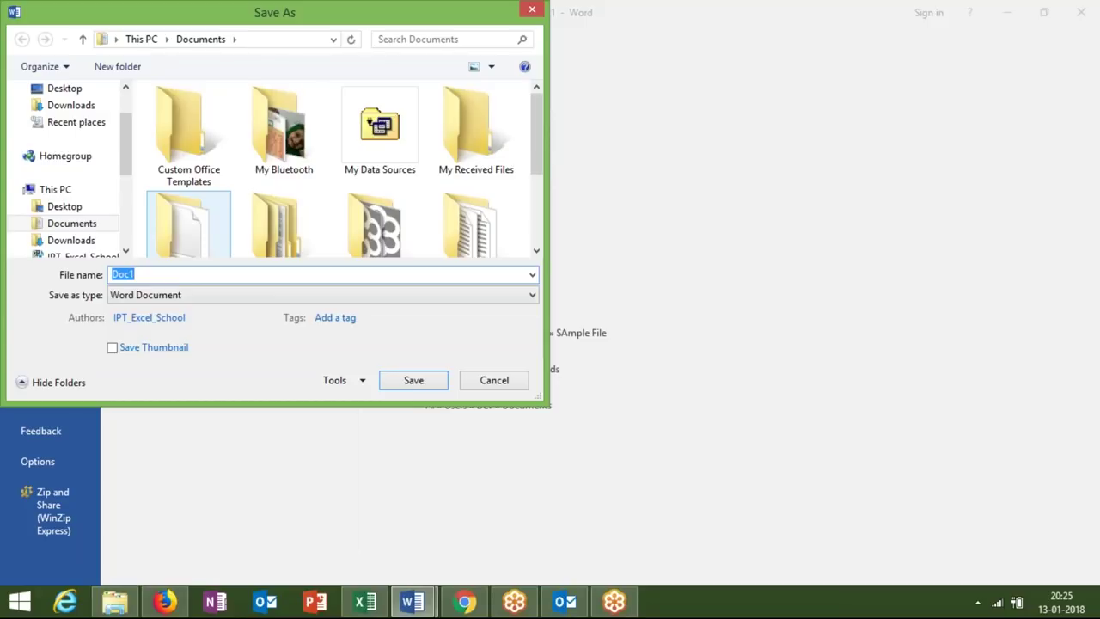
Set the save type to Word 97-2003 Document and select the Doc1 file name
{"action": "left_click", "coordinate": [199, 294]}
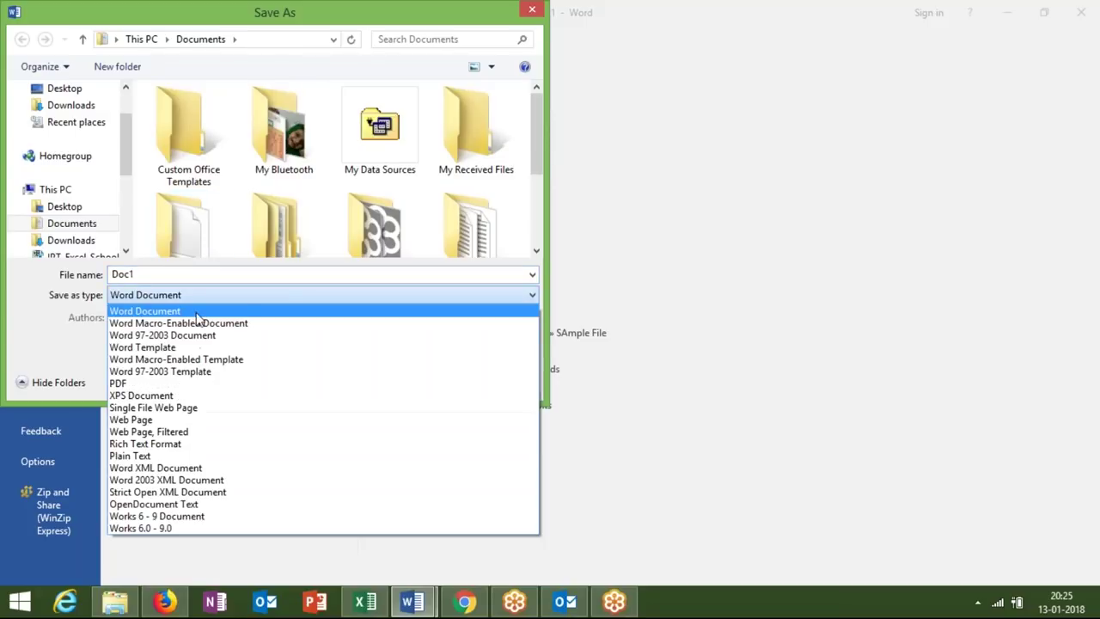
{"action": "key", "text": "Return"}
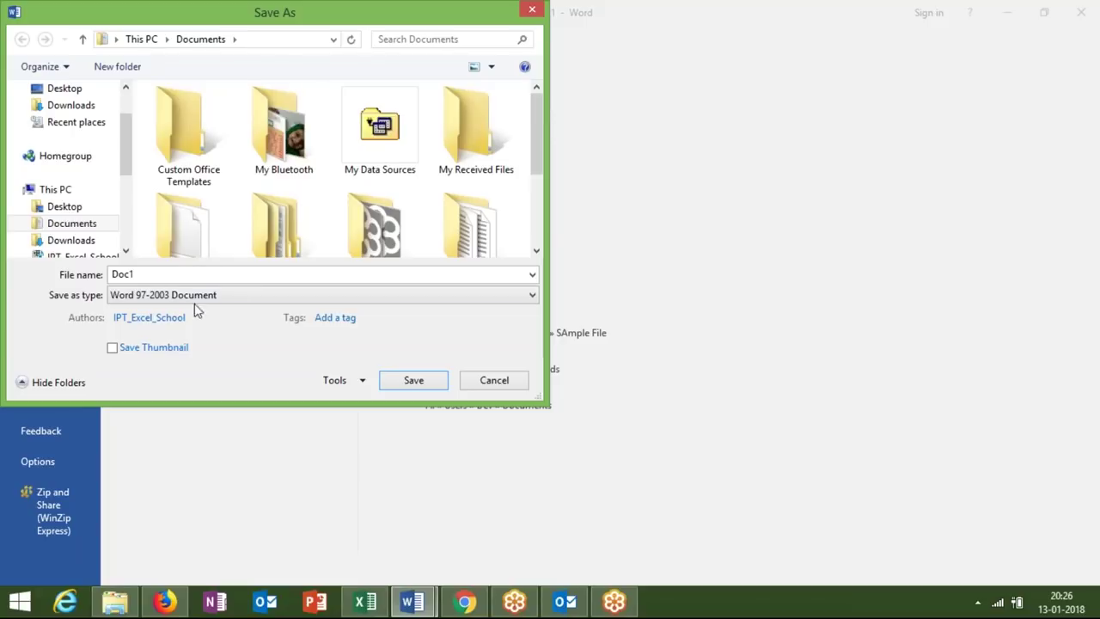
{"action": "double_click", "coordinate": [177, 275]}
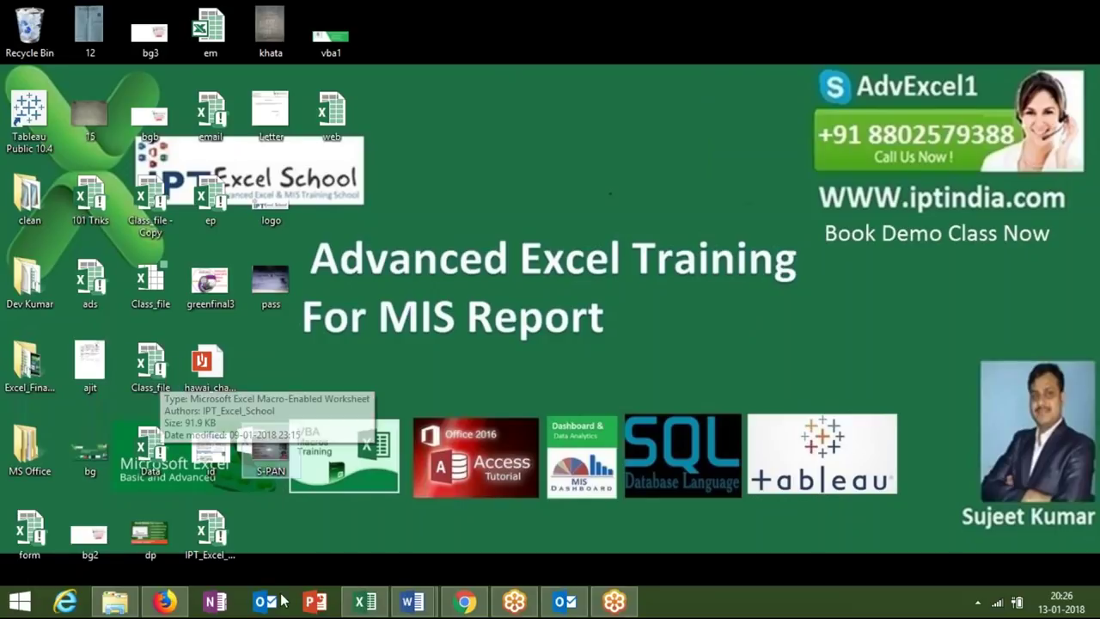
{"action": "mouse_move", "coordinate": [413, 601]}
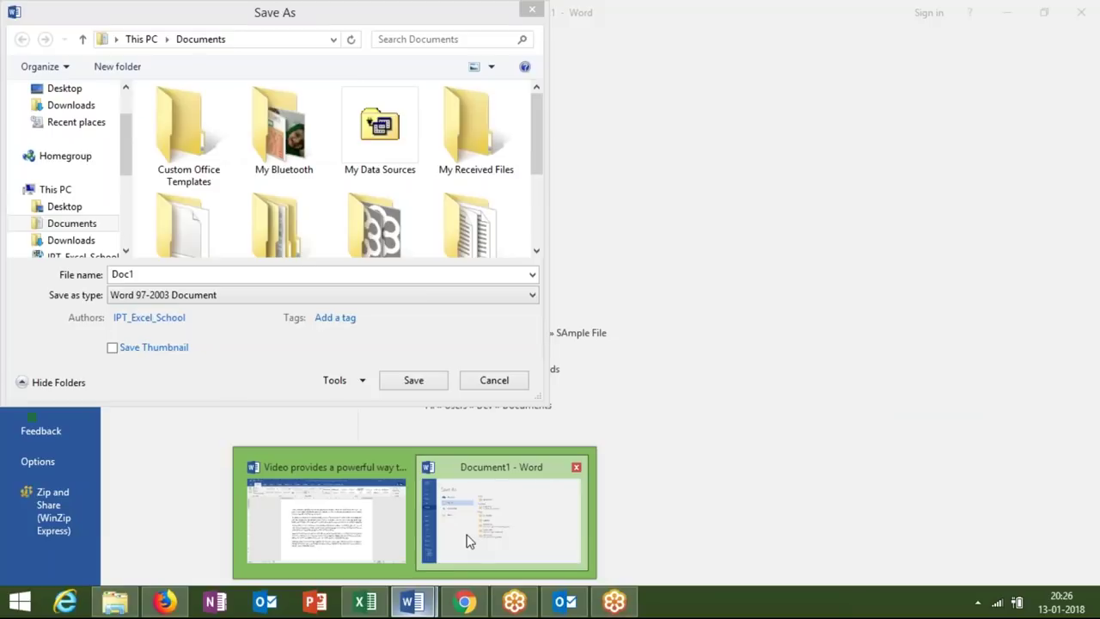
Bring back Document1's save dialog, check the Authors field without changing it, and close the dialog
{"action": "left_click", "coordinate": [467, 542]}
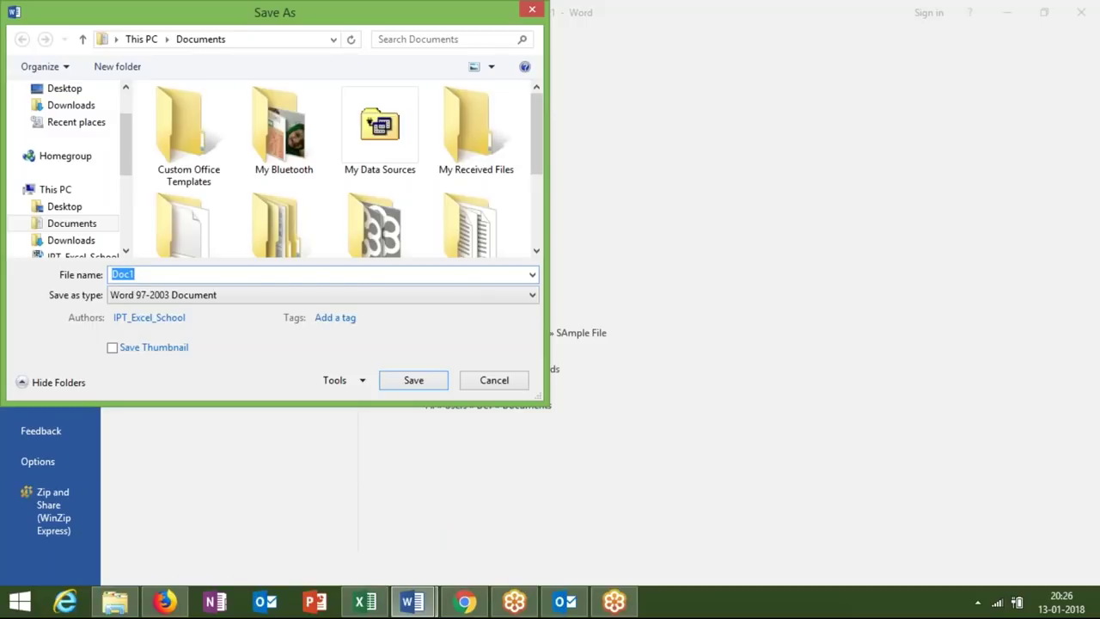
{"action": "left_click", "coordinate": [180, 319]}
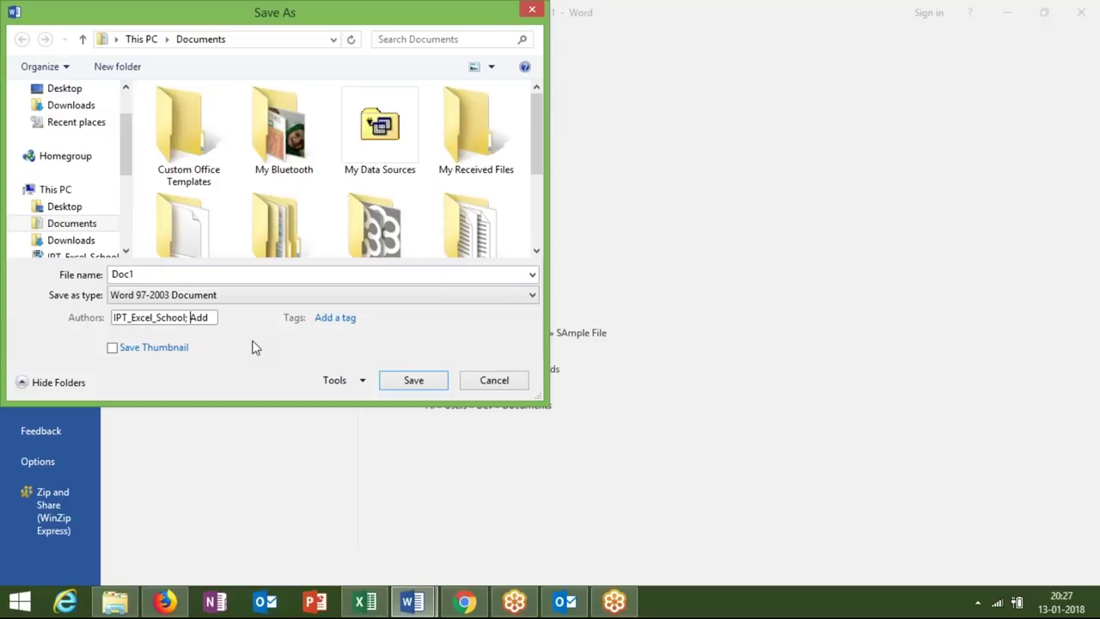
{"action": "left_click", "coordinate": [421, 389]}
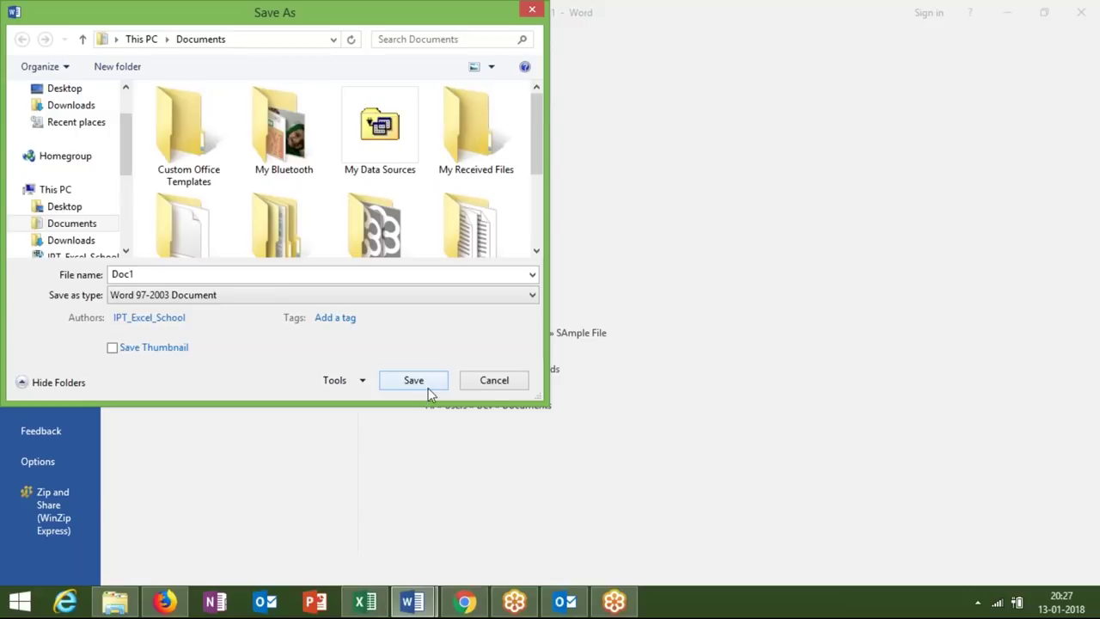
{"action": "left_click", "coordinate": [494, 380]}
In the sample document, add a final line 'this is not good' and select it
{"action": "key", "text": "Escape"}
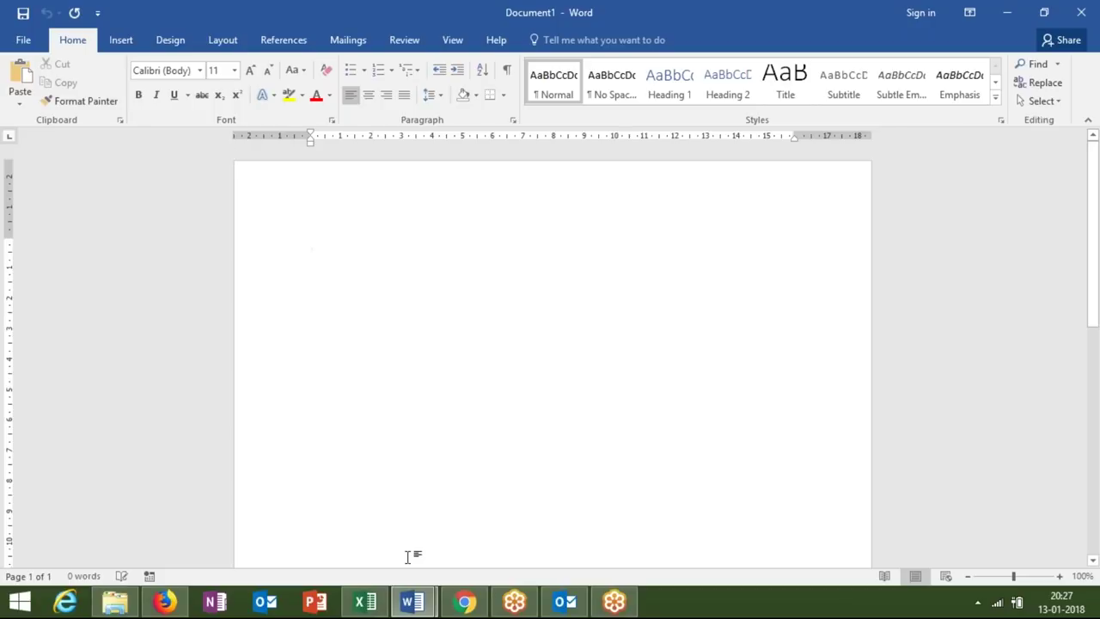
{"action": "mouse_move", "coordinate": [412, 602]}
{"action": "left_click", "coordinate": [363, 551]}
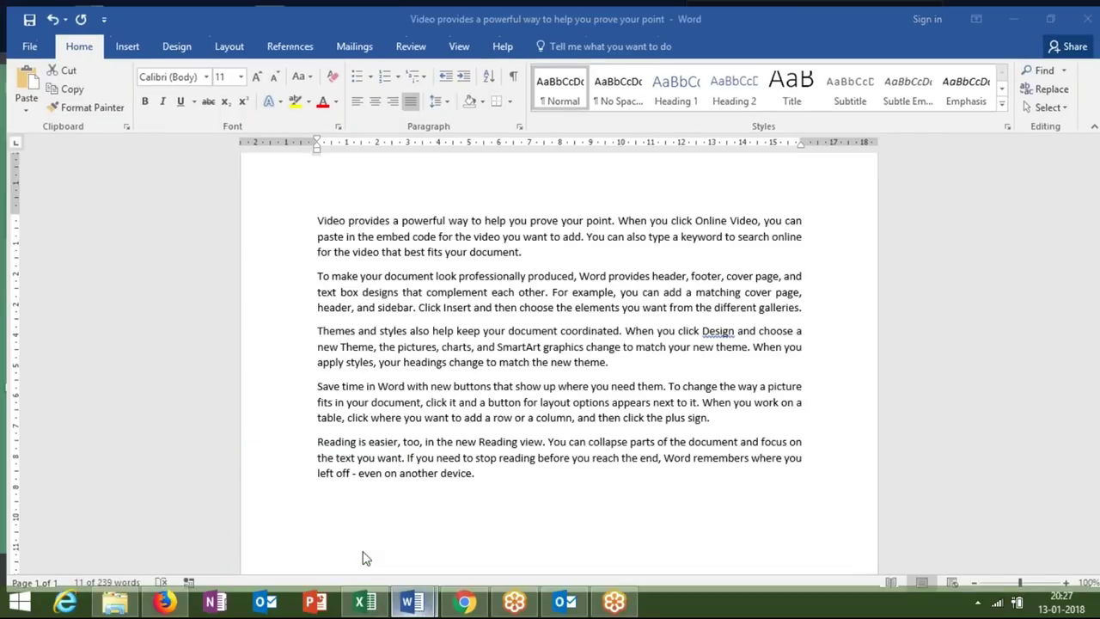
{"action": "left_click_drag", "start_coordinate": [479, 482], "coordinate": [469, 469]}
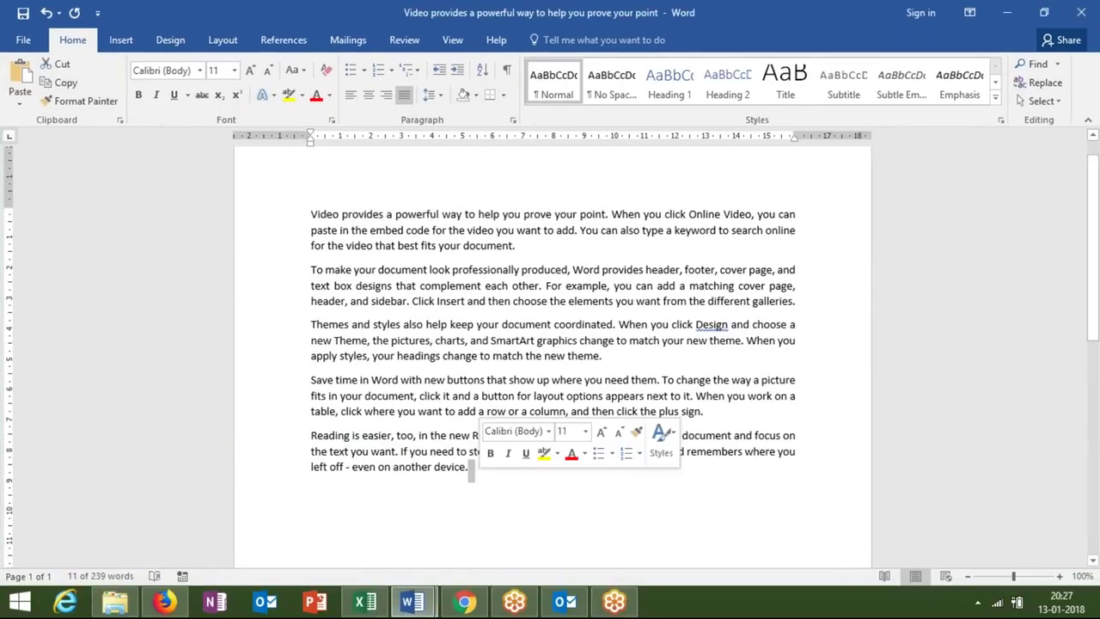
{"action": "key", "text": "Return"}
{"action": "type", "text": "this is not good"}
{"action": "key", "text": "Return"}
{"action": "key", "text": "BackSpace"}
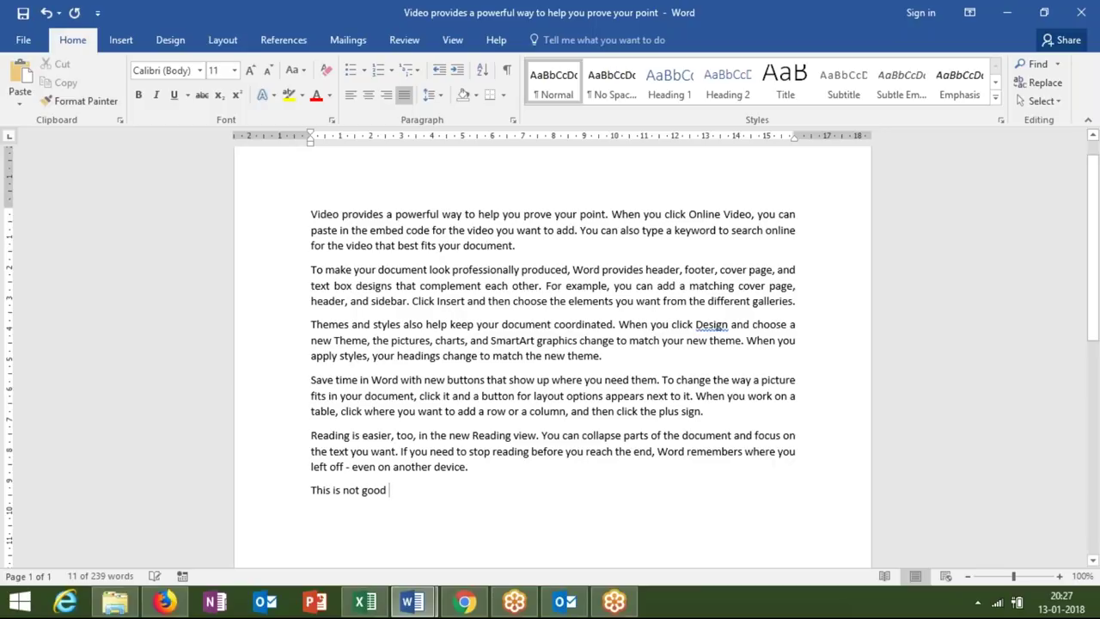
{"action": "left_click_drag", "start_coordinate": [422, 488], "coordinate": [311, 491]}
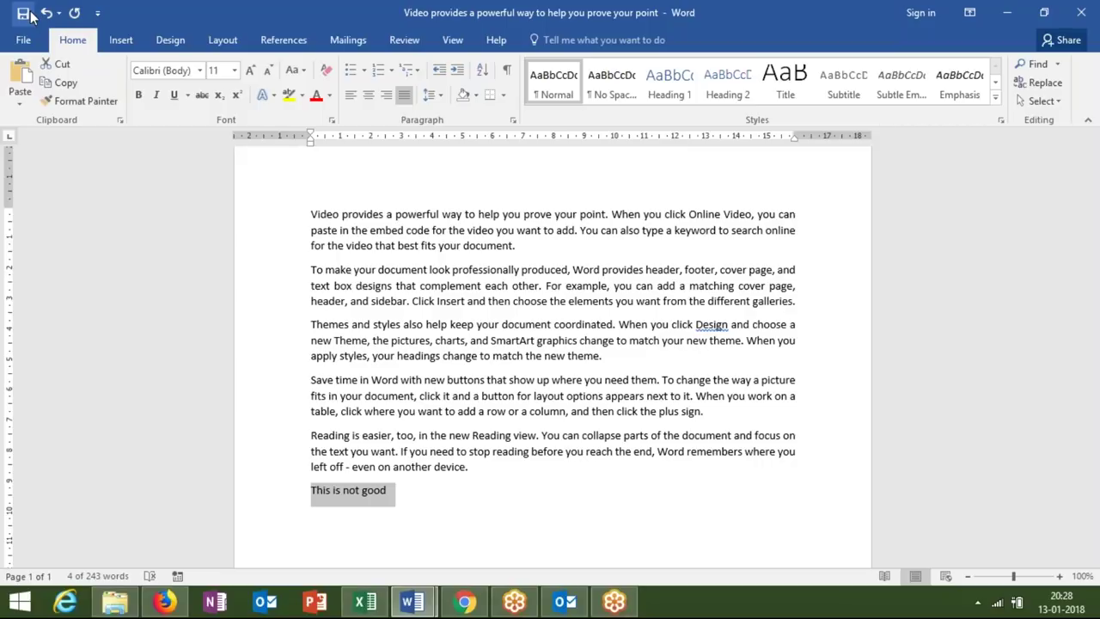
Save the sample document and select the five paragraphs above the new line
{"action": "left_click", "coordinate": [30, 13]}
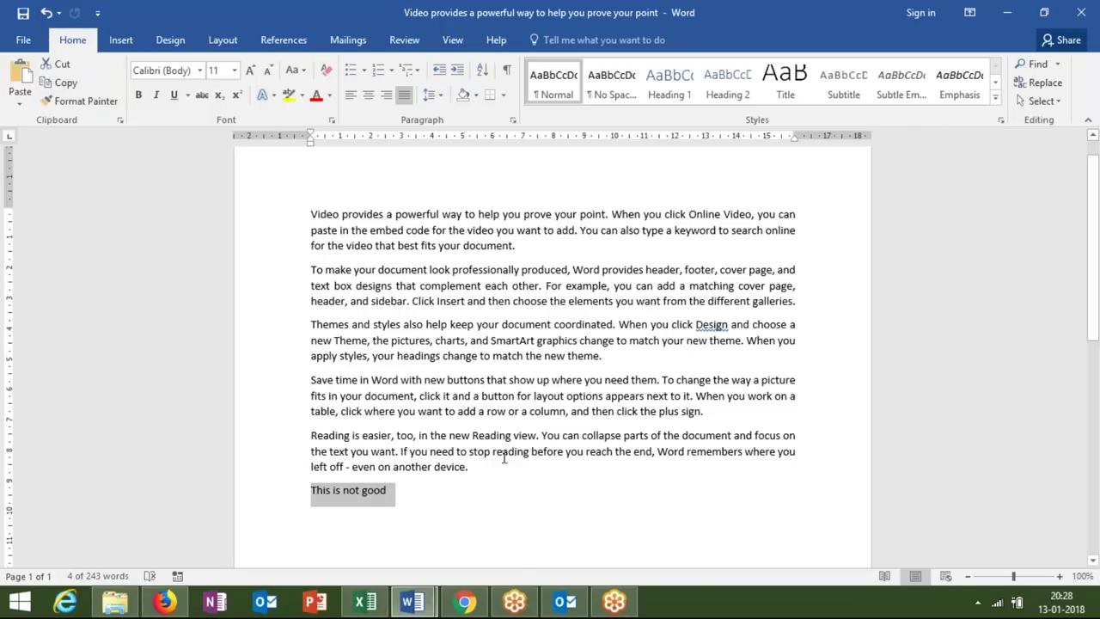
{"action": "mouse_move", "coordinate": [486, 465]}
{"action": "left_mouse_down"}
{"action": "mouse_move", "coordinate": [369, 322]}
{"action": "mouse_move", "coordinate": [311, 215]}
{"action": "left_mouse_up"}
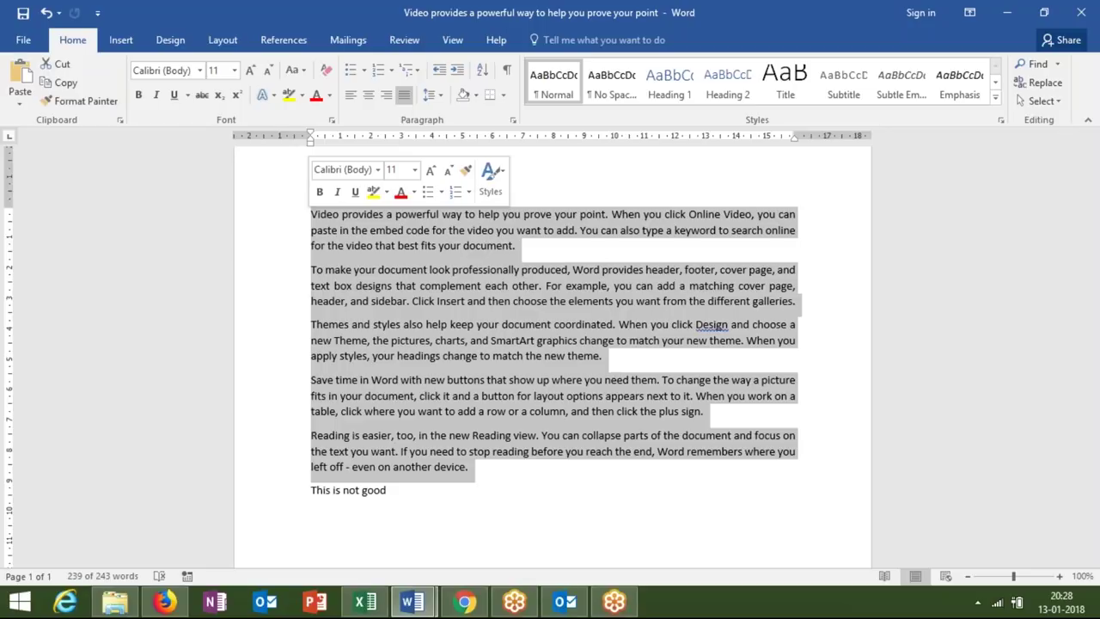
Clear the selection in the second paragraph and bring the sample document back into focus
{"action": "left_click", "coordinate": [357, 285]}
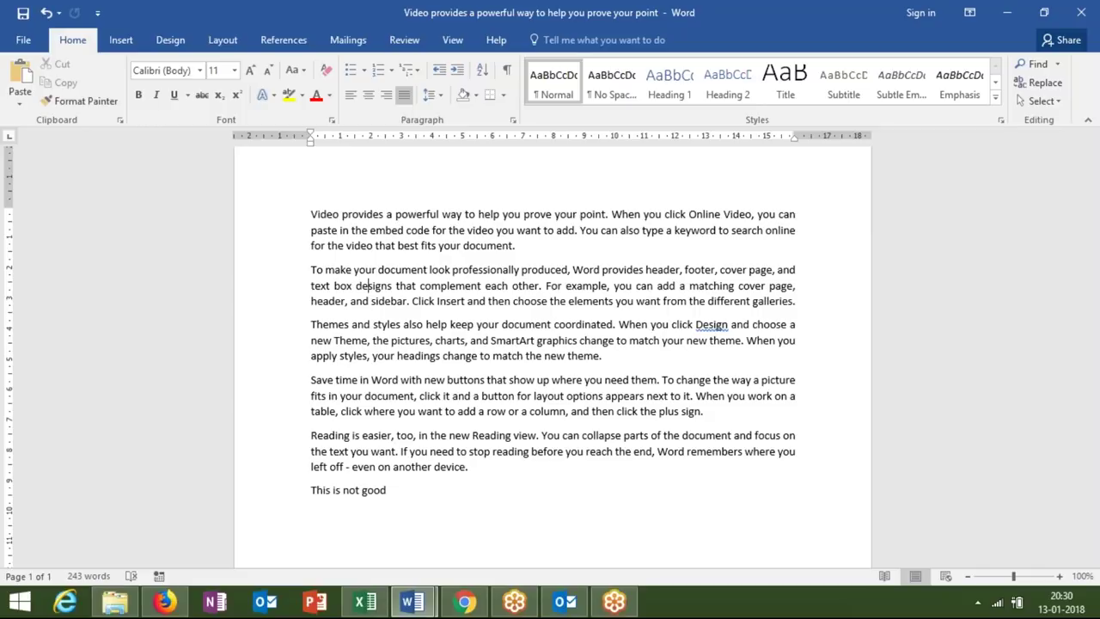
{"action": "left_click", "coordinate": [926, 29]}
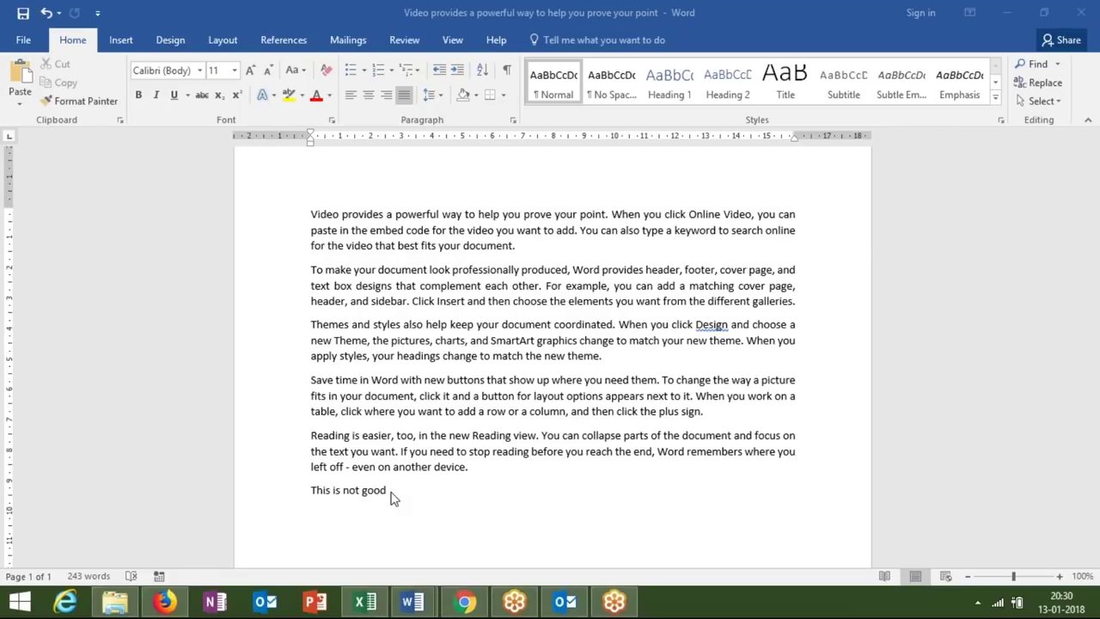
{"action": "left_click", "coordinate": [361, 285]}
{"action": "mouse_move", "coordinate": [393, 490]}
{"action": "left_mouse_down"}
{"action": "mouse_move", "coordinate": [340, 249]}
{"action": "mouse_move", "coordinate": [311, 215]}
{"action": "left_mouse_up"}
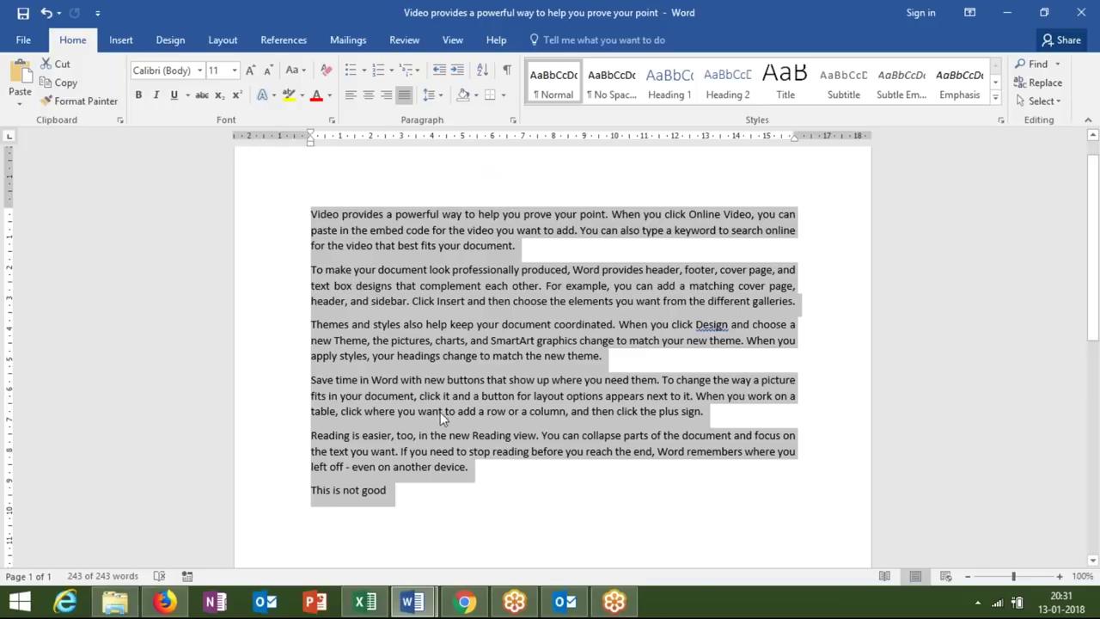
{"action": "right_click", "coordinate": [406, 509]}
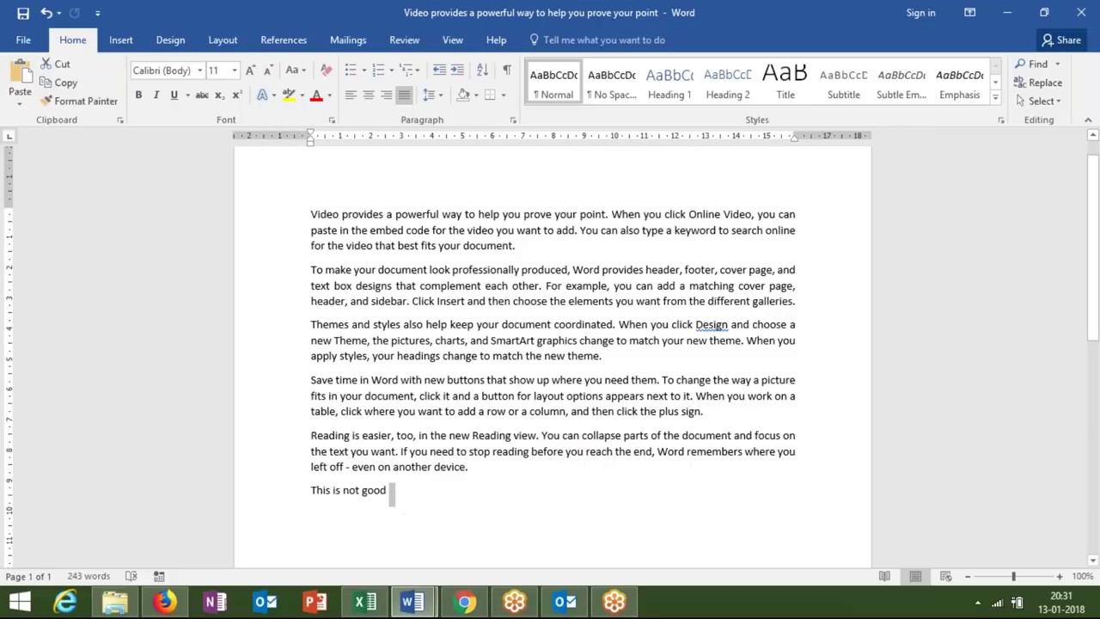
Select the word 'left', then the line, then drag-select everything from 'Video' to 'This is not good'
{"action": "double_click", "coordinate": [319, 466]}
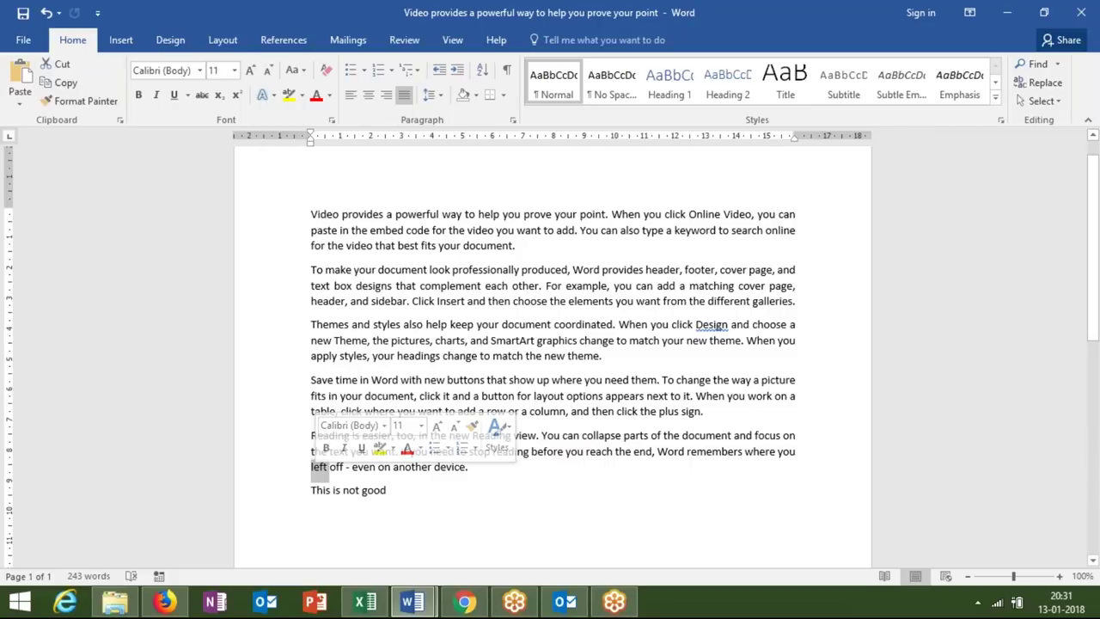
{"action": "triple_click", "coordinate": [339, 486]}
{"action": "double_click", "coordinate": [319, 467]}
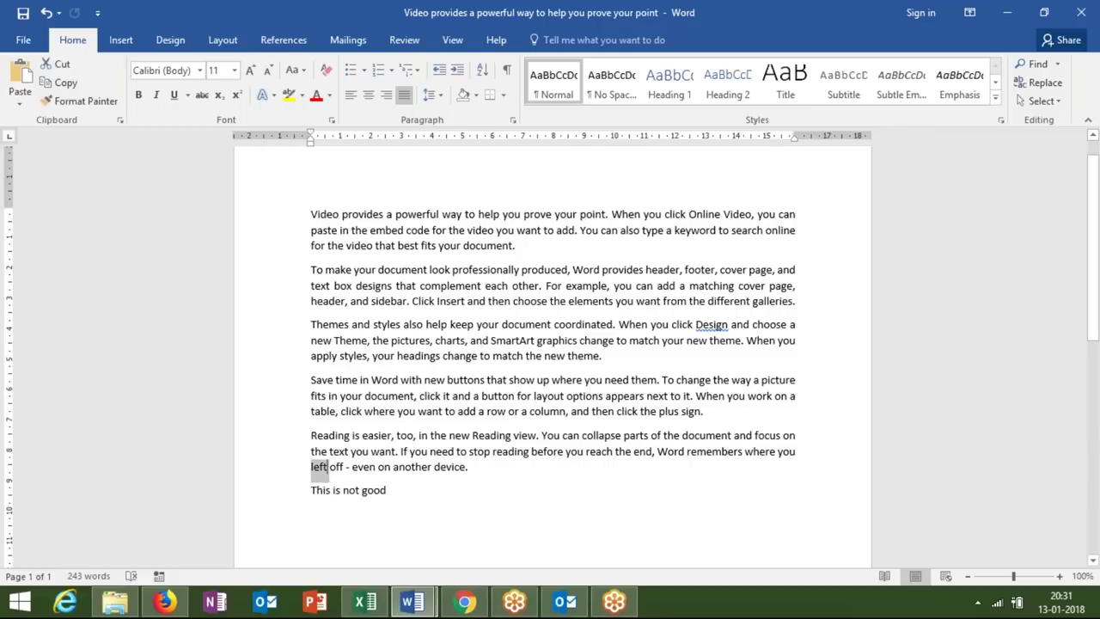
{"action": "left_click", "coordinate": [365, 514]}
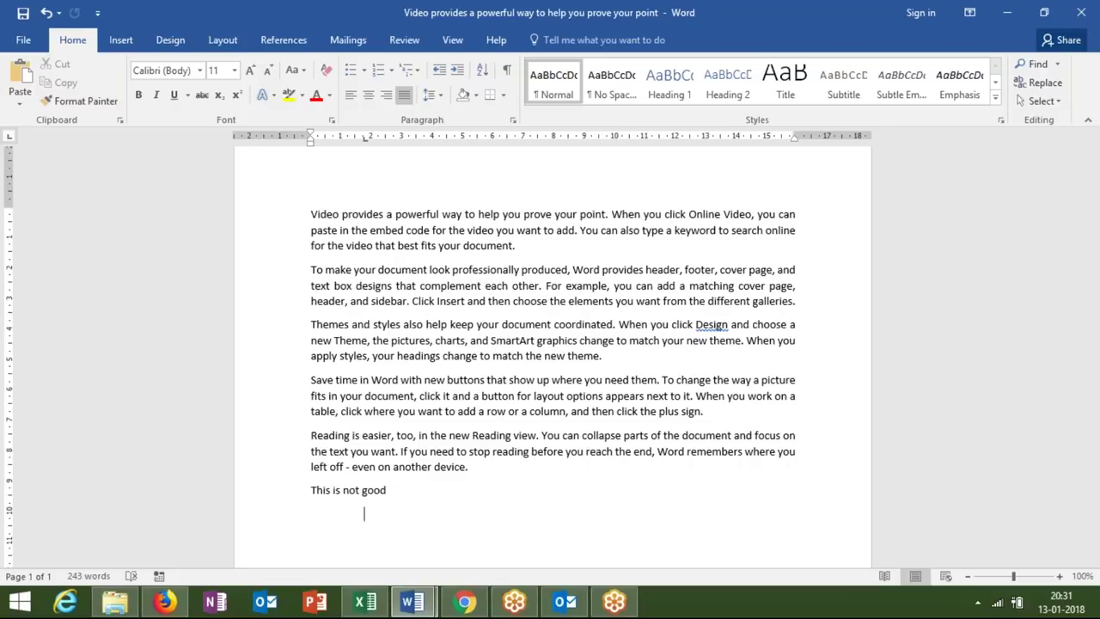
{"action": "mouse_move", "coordinate": [364, 514]}
{"action": "left_mouse_down"}
{"action": "mouse_move", "coordinate": [328, 217]}
{"action": "mouse_move", "coordinate": [311, 215]}
{"action": "left_mouse_up"}
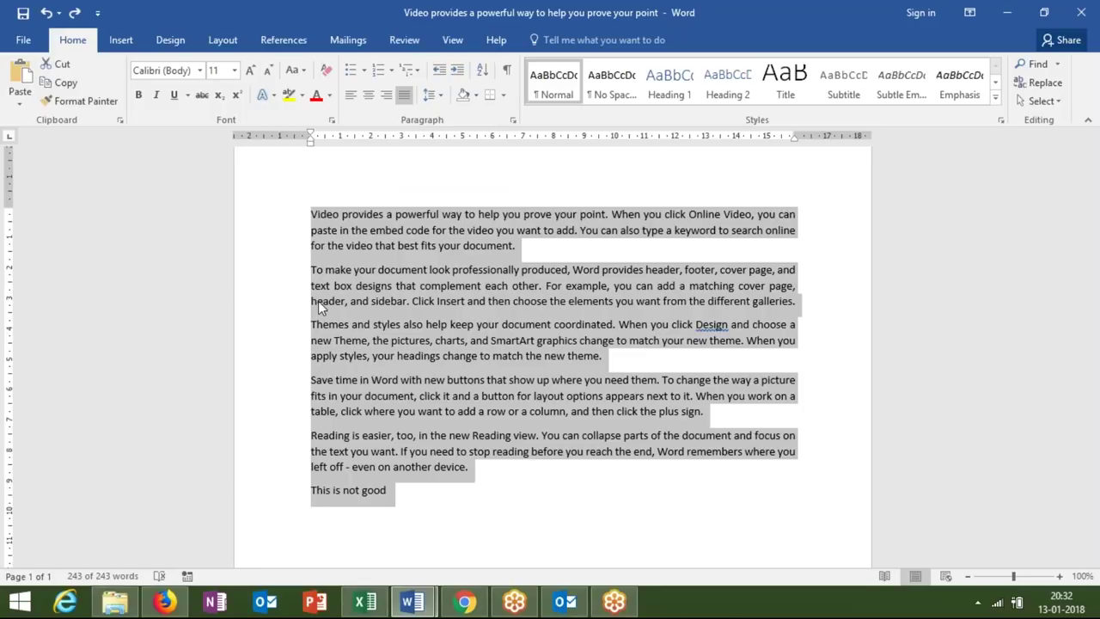
{"action": "left_click", "coordinate": [287, 344]}
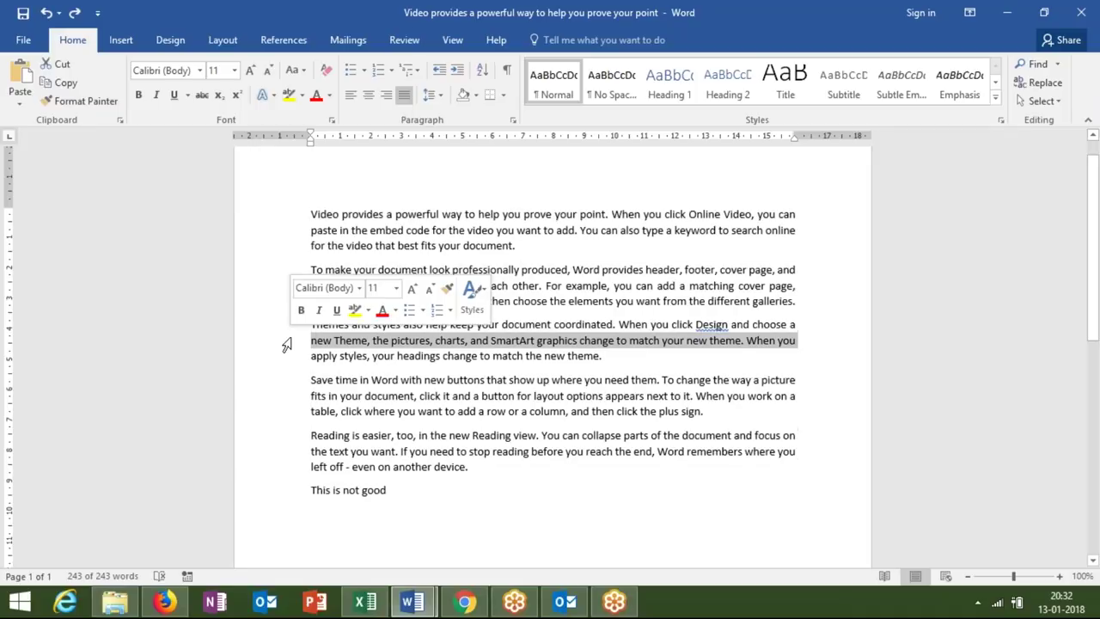
{"action": "double_click", "coordinate": [351, 341]}
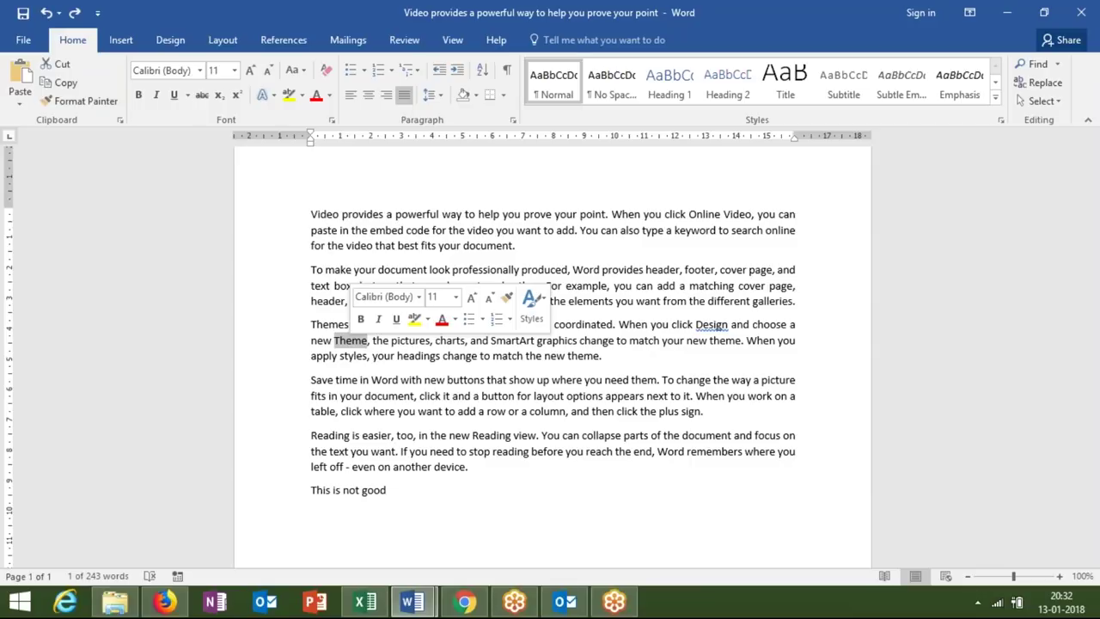
{"action": "left_click", "coordinate": [394, 434]}
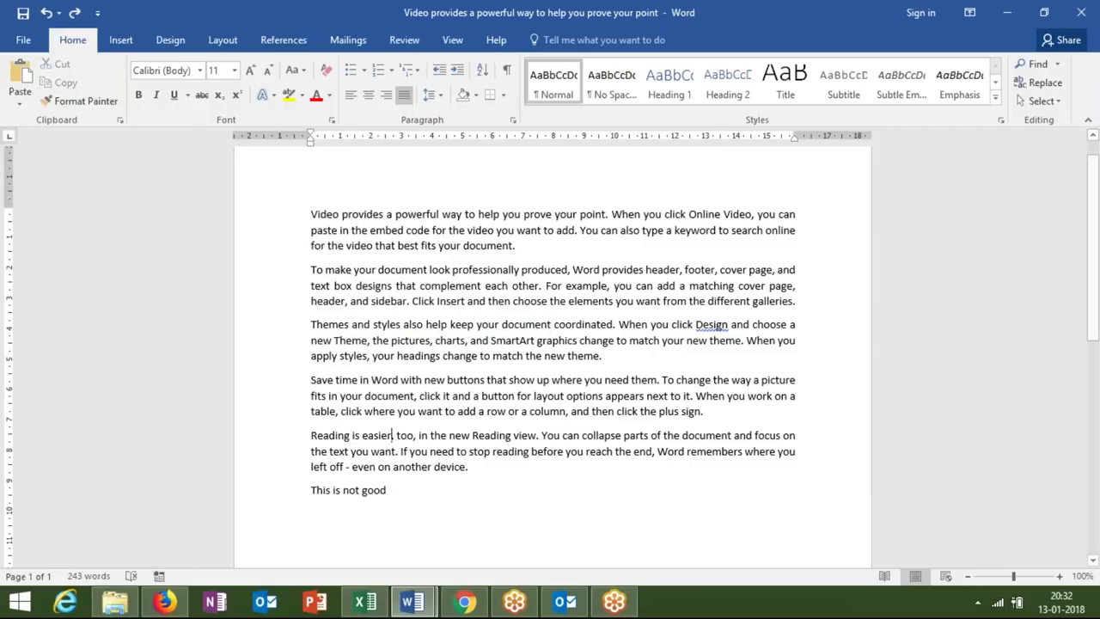
Look at the File Open page and its browse window, then switch to Save As
{"action": "left_click", "coordinate": [25, 40]}
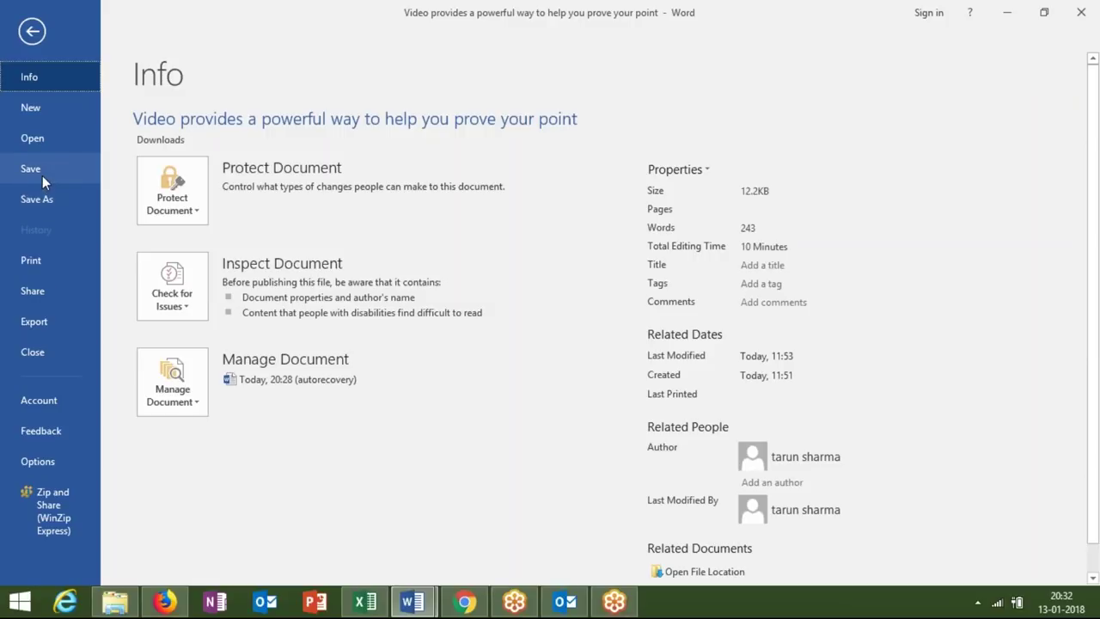
{"action": "left_click", "coordinate": [58, 140]}
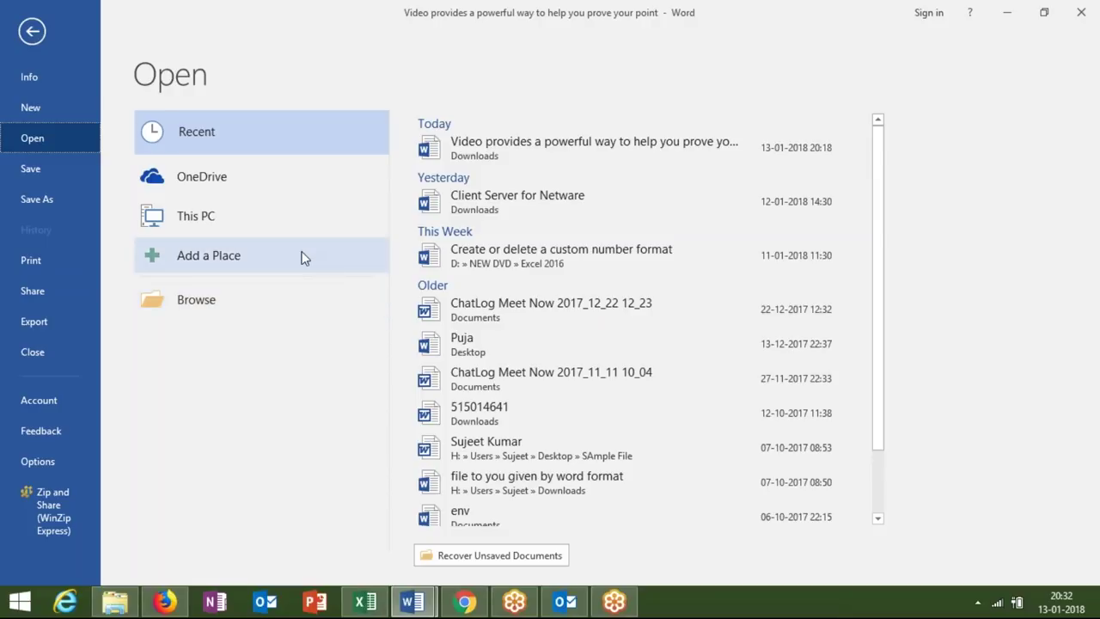
{"action": "left_click", "coordinate": [188, 307]}
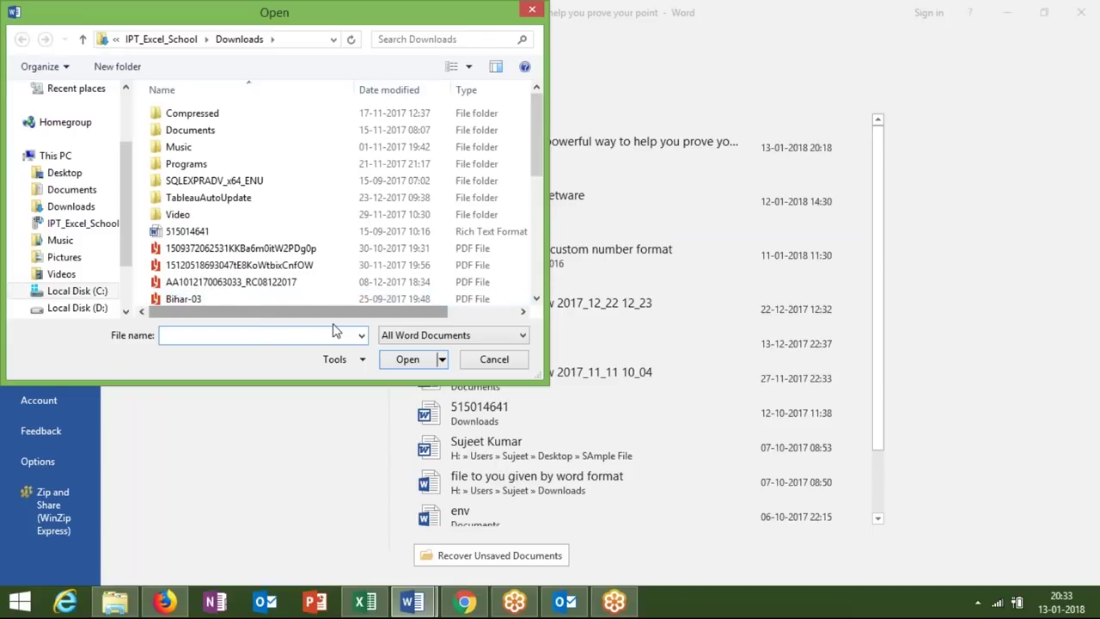
{"action": "key", "text": "Escape"}
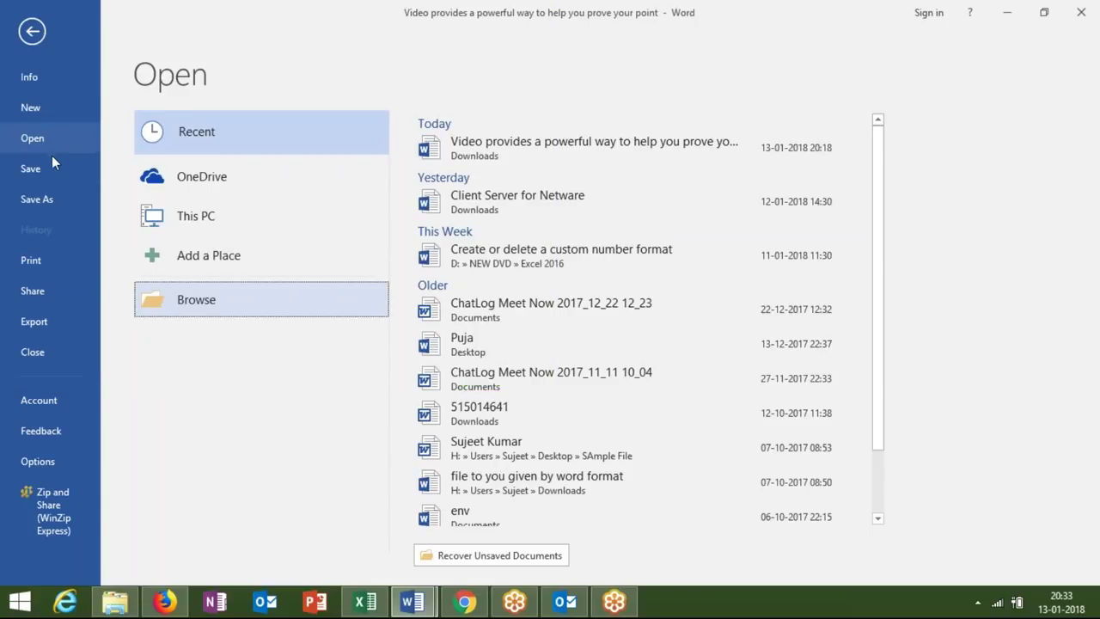
{"action": "left_click", "coordinate": [48, 198]}
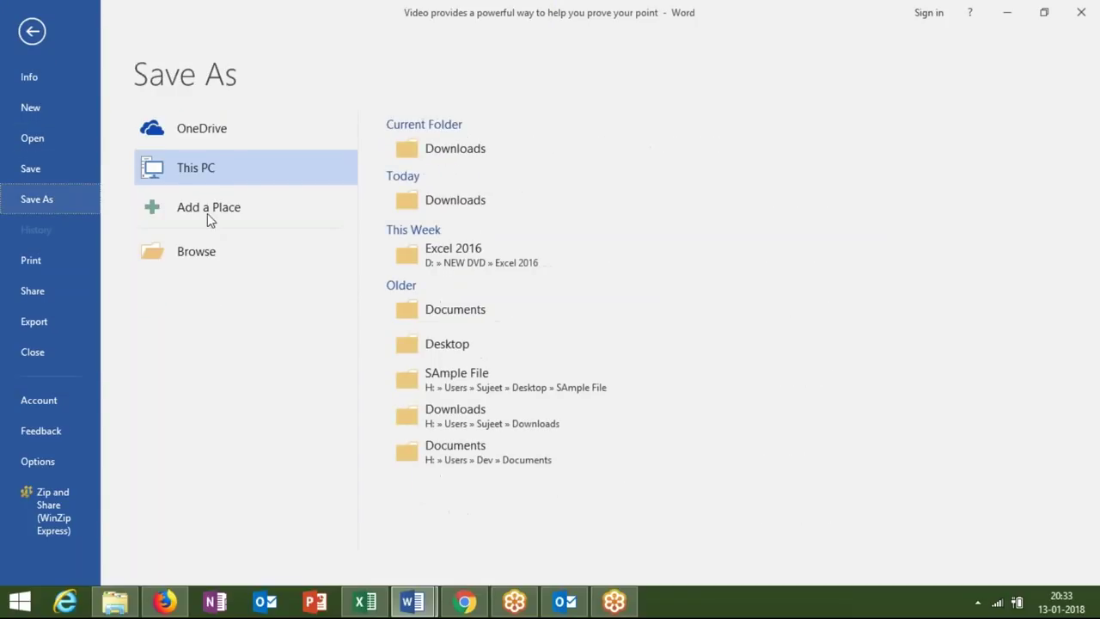
Open the Save As dialog and expand its Save as type list of formats
{"action": "left_click", "coordinate": [191, 248]}
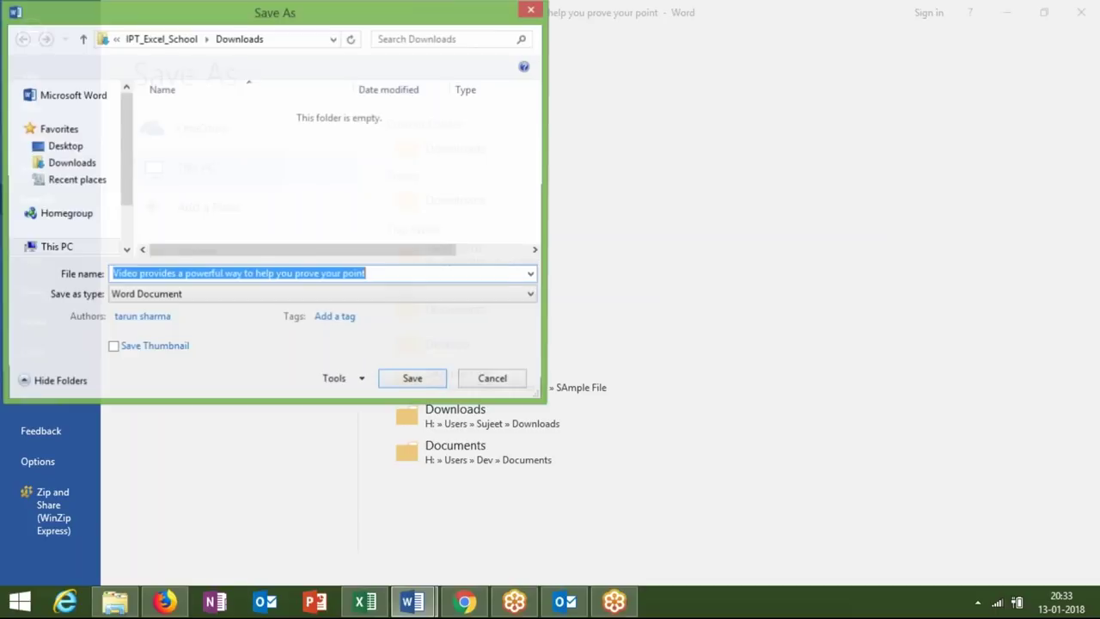
{"action": "left_click", "coordinate": [176, 299]}
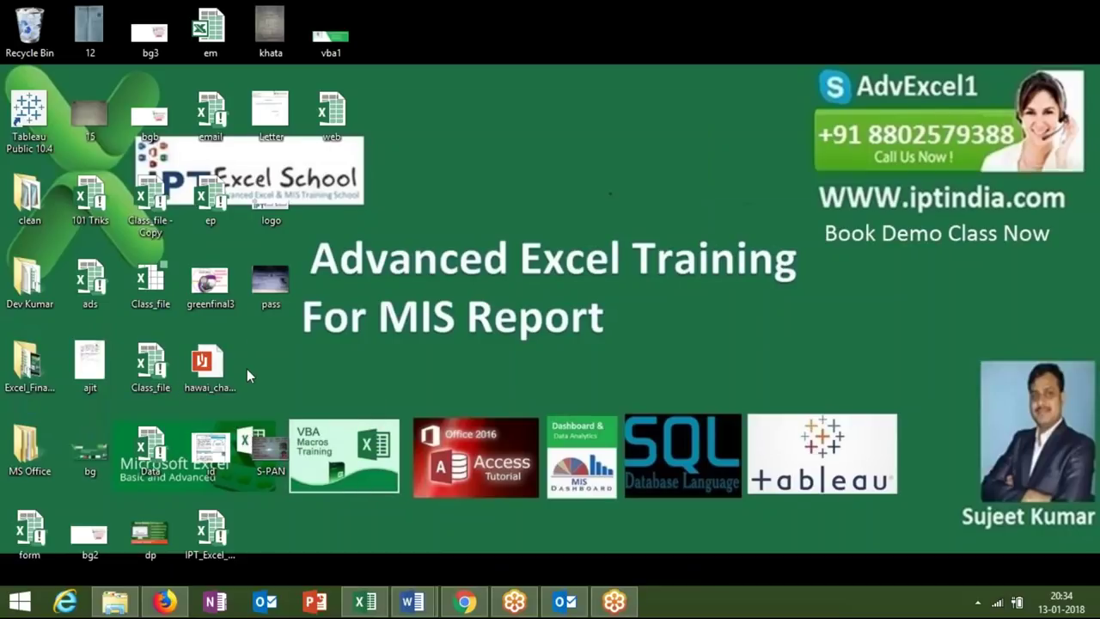
{"action": "mouse_move", "coordinate": [210, 366]}
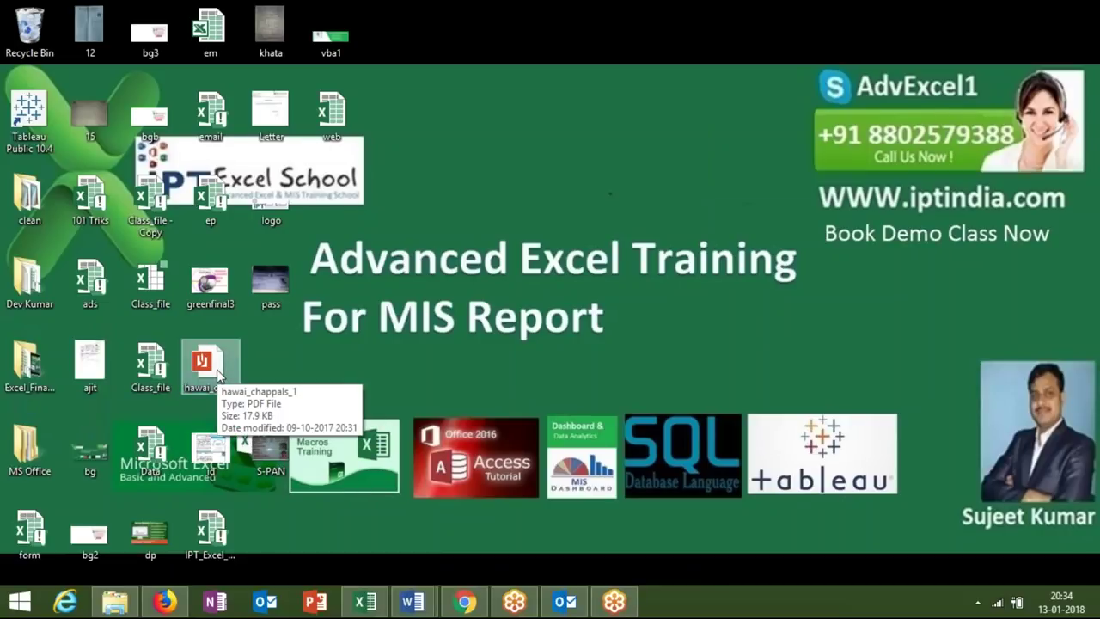
Open the hawai_chappals PDF from the desktop and scroll around its first page
{"action": "double_click", "coordinate": [218, 376]}
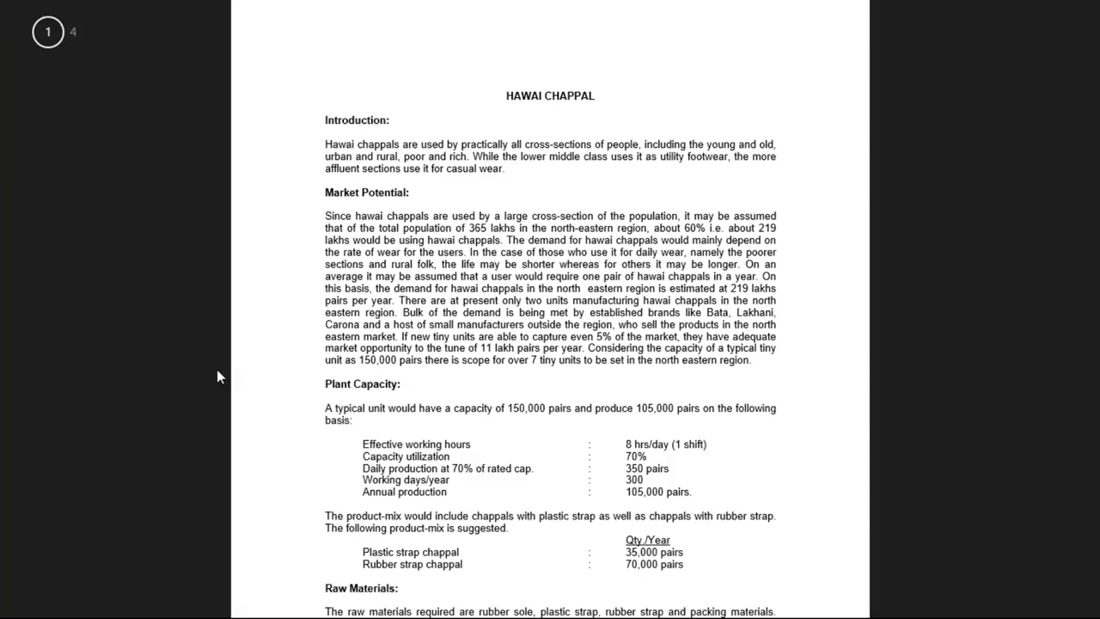
{"action": "scroll", "coordinate": [217, 371], "scroll_direction": "down", "scroll_amount": 3}
{"action": "scroll", "coordinate": [217, 370], "scroll_direction": "down", "scroll_amount": 2}
{"action": "scroll", "coordinate": [216, 370], "scroll_direction": "down", "scroll_amount": 3}
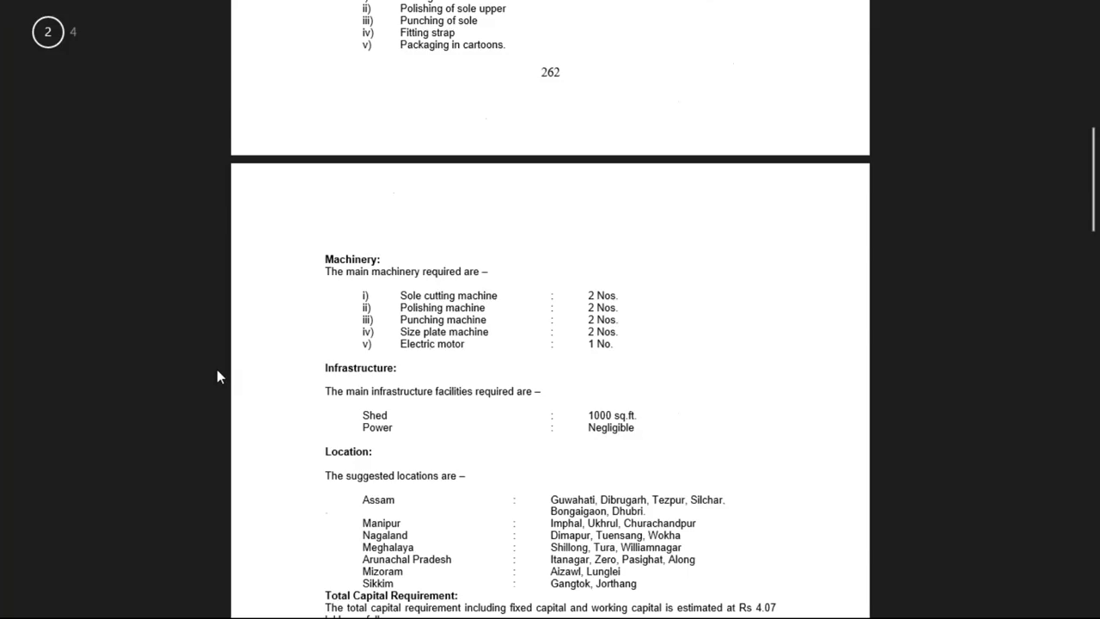
{"action": "scroll", "coordinate": [216, 371], "scroll_direction": "up", "scroll_amount": 2}
{"action": "scroll", "coordinate": [217, 370], "scroll_direction": "up", "scroll_amount": 2}
{"action": "scroll", "coordinate": [217, 369], "scroll_direction": "up", "scroll_amount": 2}
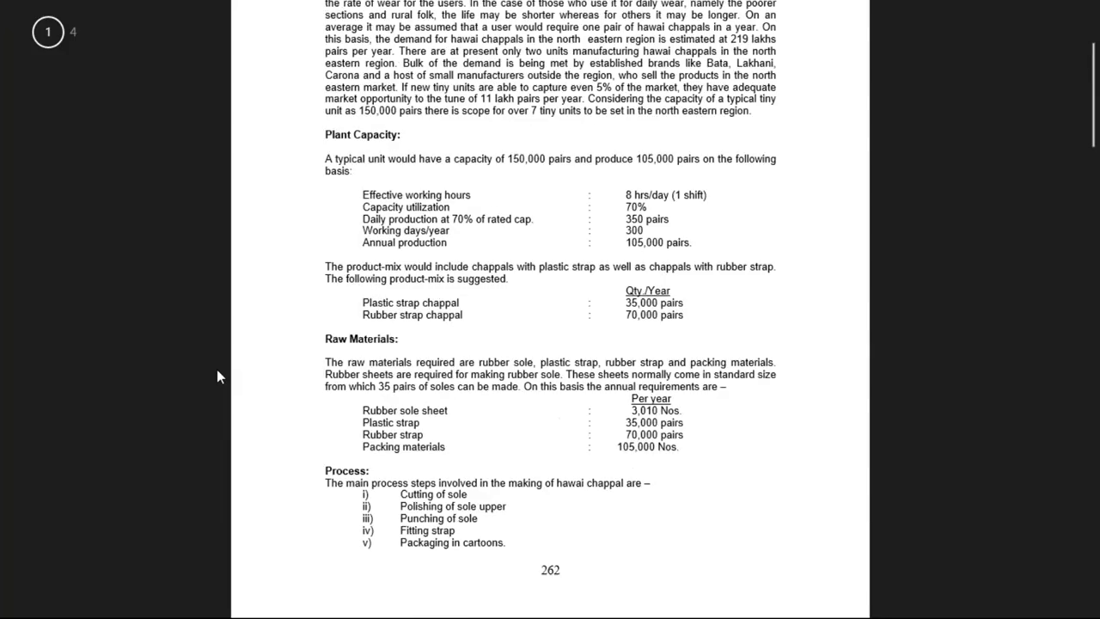
{"action": "scroll", "coordinate": [217, 368], "scroll_direction": "up", "scroll_amount": 2}
Select and then deselect the words 'Capacity' and 'Effective' in the PDF
{"action": "double_click", "coordinate": [382, 311]}
{"action": "left_click", "coordinate": [382, 311]}
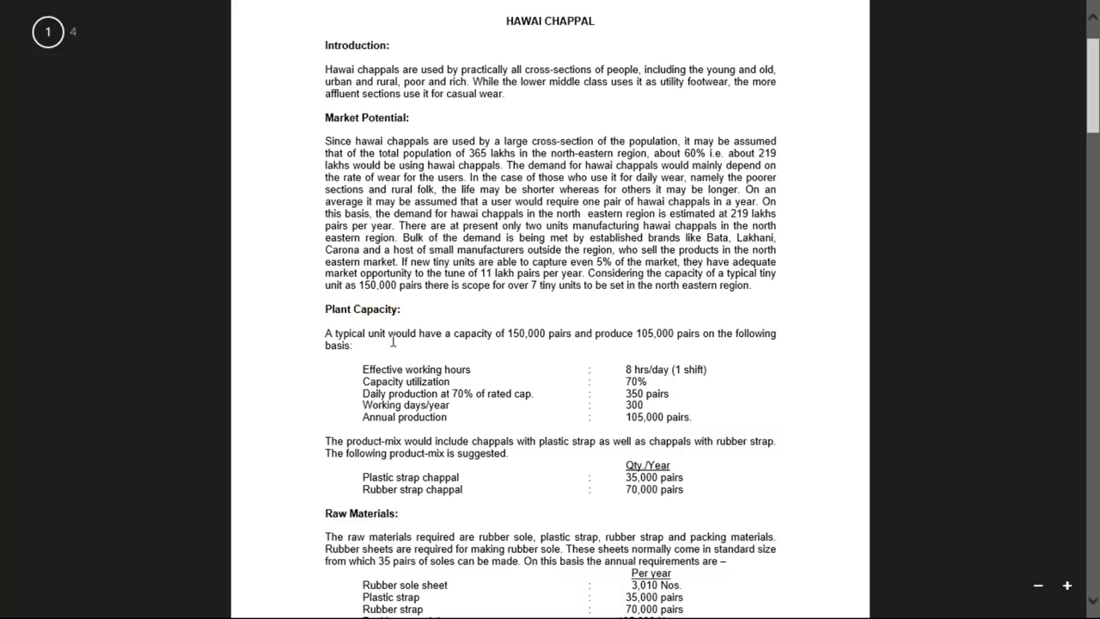
{"action": "double_click", "coordinate": [395, 368]}
{"action": "left_click", "coordinate": [396, 394]}
Scroll down through the PDF to the Profitability and Highlights section
{"action": "scroll", "coordinate": [396, 394], "scroll_direction": "down", "scroll_amount": 1}
{"action": "scroll", "coordinate": [396, 393], "scroll_direction": "down", "scroll_amount": 2}
{"action": "scroll", "coordinate": [396, 394], "scroll_direction": "down", "scroll_amount": 4}
{"action": "scroll", "coordinate": [396, 394], "scroll_direction": "down", "scroll_amount": 4}
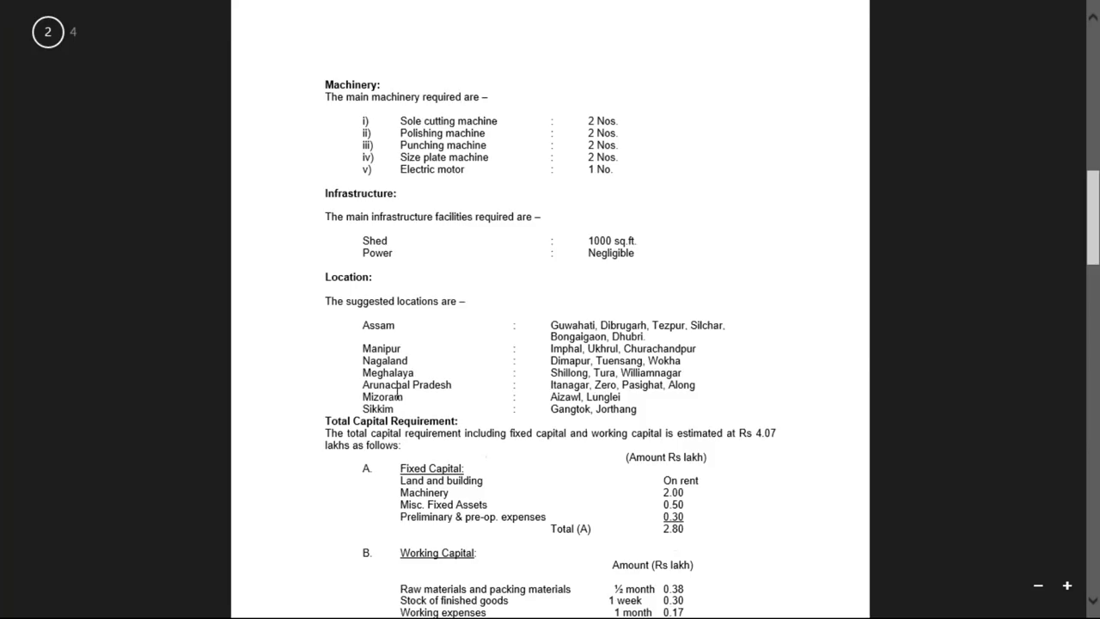
{"action": "scroll", "coordinate": [396, 396], "scroll_direction": "down", "scroll_amount": 2}
{"action": "scroll", "coordinate": [397, 397], "scroll_direction": "down", "scroll_amount": 3}
{"action": "scroll", "coordinate": [397, 396], "scroll_direction": "down", "scroll_amount": 3}
{"action": "scroll", "coordinate": [398, 393], "scroll_direction": "down", "scroll_amount": 1}
{"action": "scroll", "coordinate": [397, 393], "scroll_direction": "down", "scroll_amount": 2}
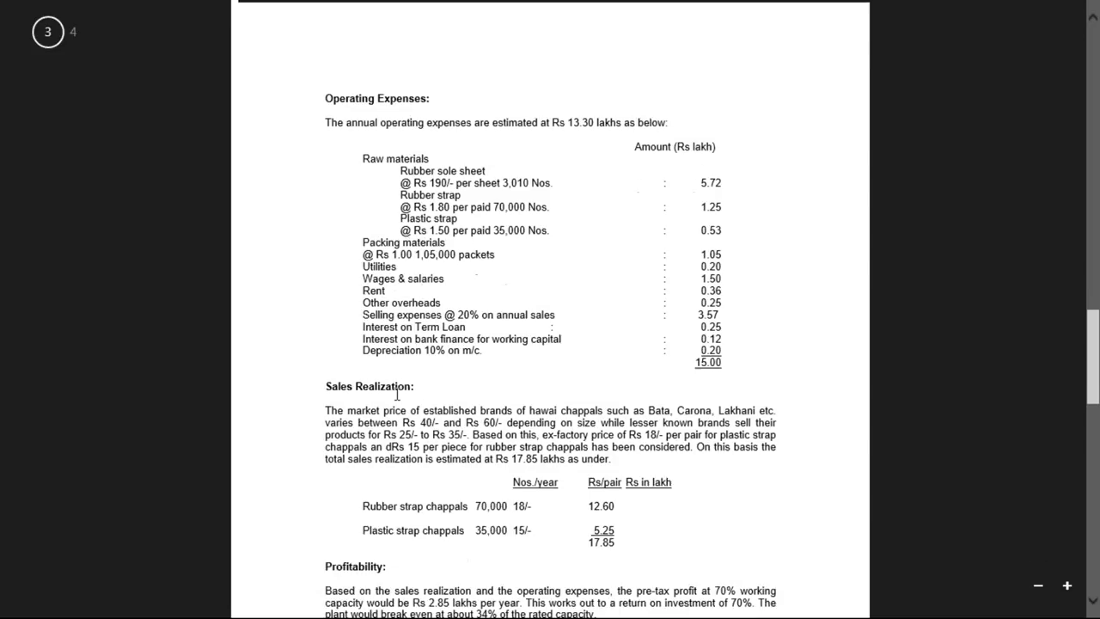
{"action": "scroll", "coordinate": [397, 393], "scroll_direction": "down", "scroll_amount": 1}
{"action": "scroll", "coordinate": [397, 394], "scroll_direction": "down", "scroll_amount": 7}
{"action": "scroll", "coordinate": [397, 394], "scroll_direction": "down", "scroll_amount": 2}
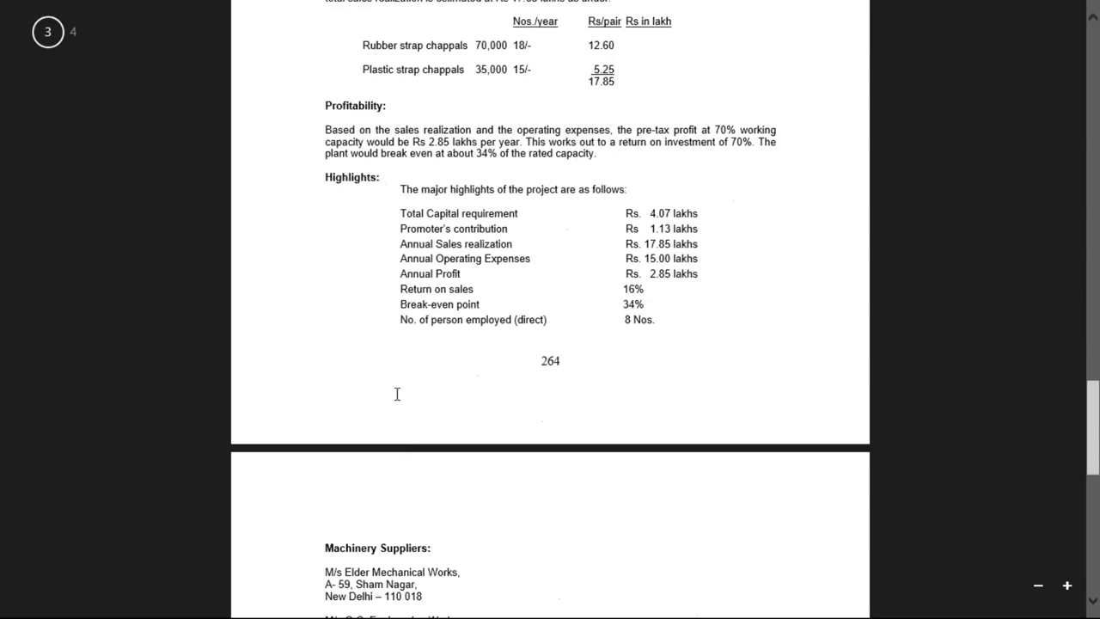
{"action": "scroll", "coordinate": [397, 394], "scroll_direction": "down", "scroll_amount": 1}
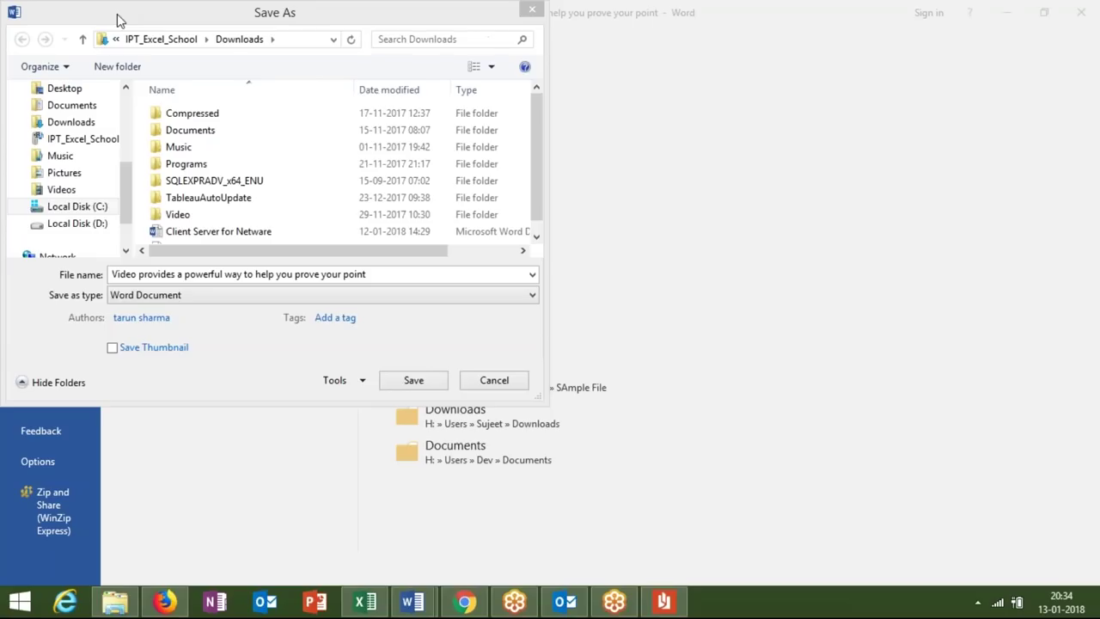
Review the Save as type formats list, then close it leaving Word Document selected
{"action": "left_click", "coordinate": [212, 297]}
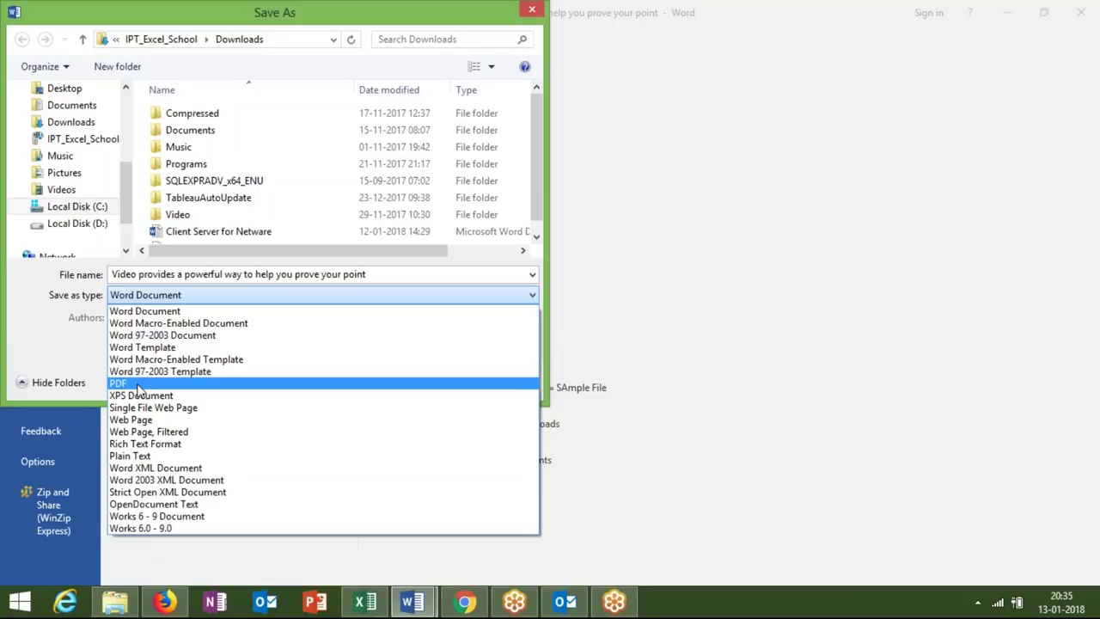
{"action": "left_click", "coordinate": [66, 340]}
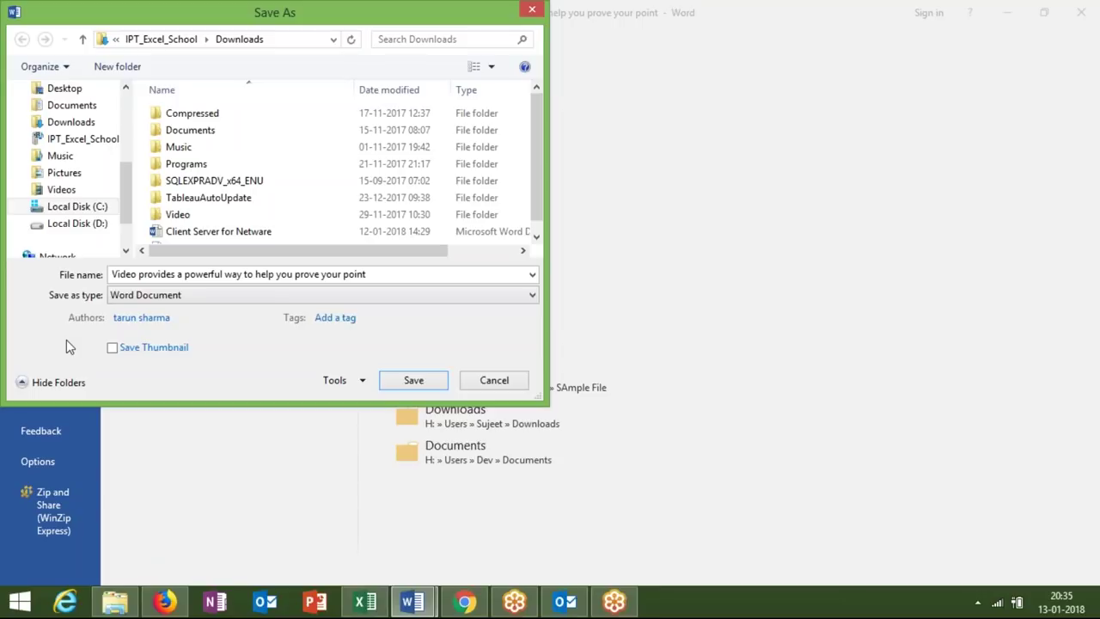
Cancel saving, check the Info page, return to the document and pick up Format Painter
{"action": "left_click", "coordinate": [495, 380]}
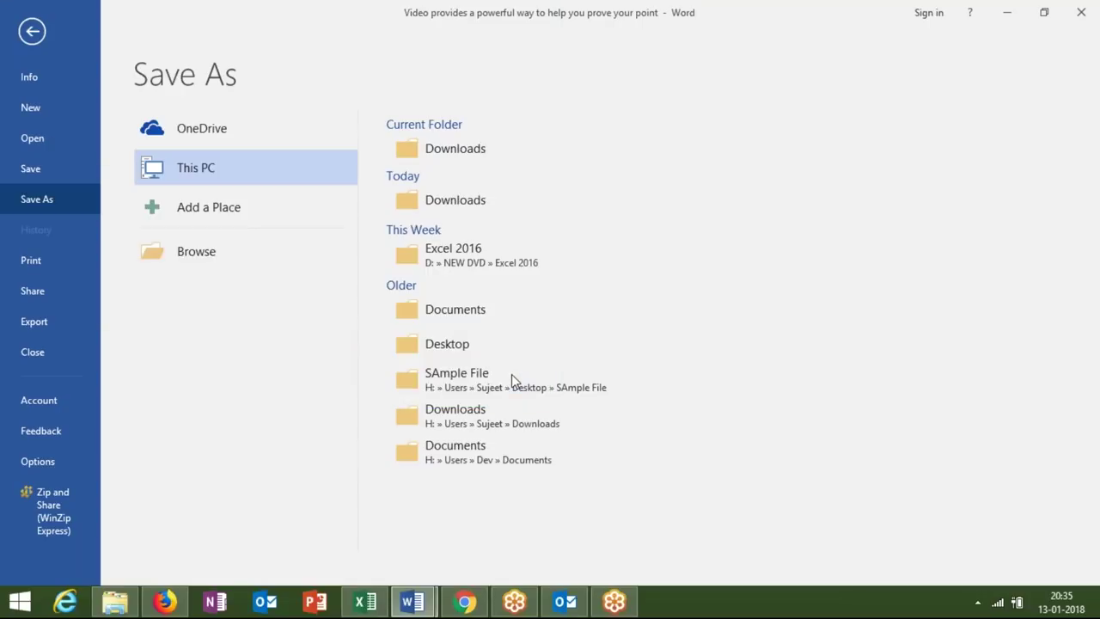
{"action": "left_click", "coordinate": [29, 32]}
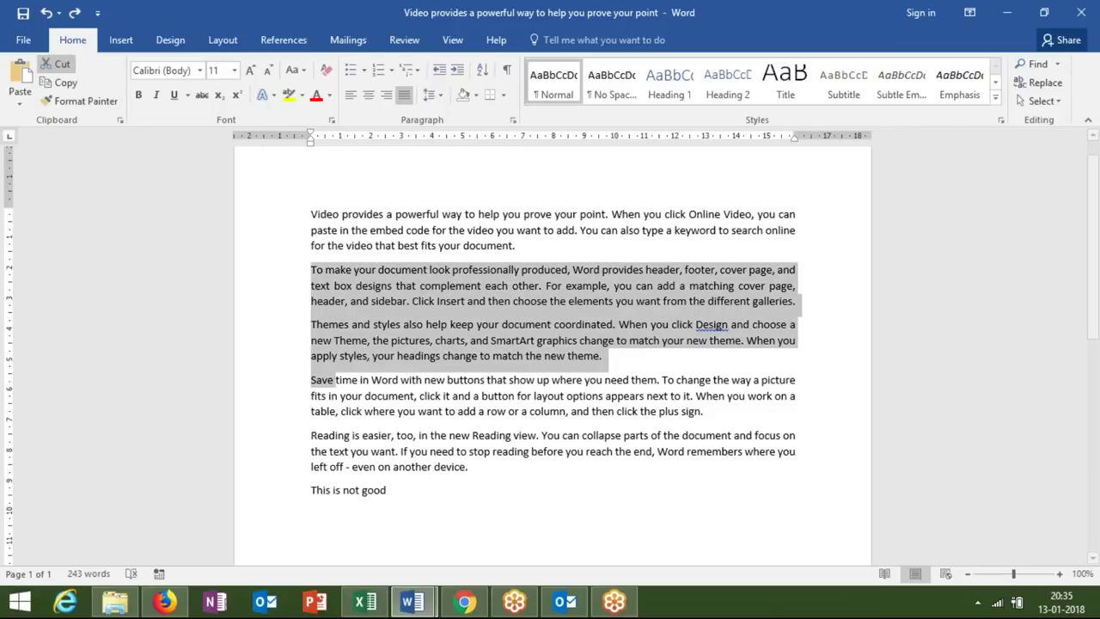
{"action": "left_click", "coordinate": [24, 41]}
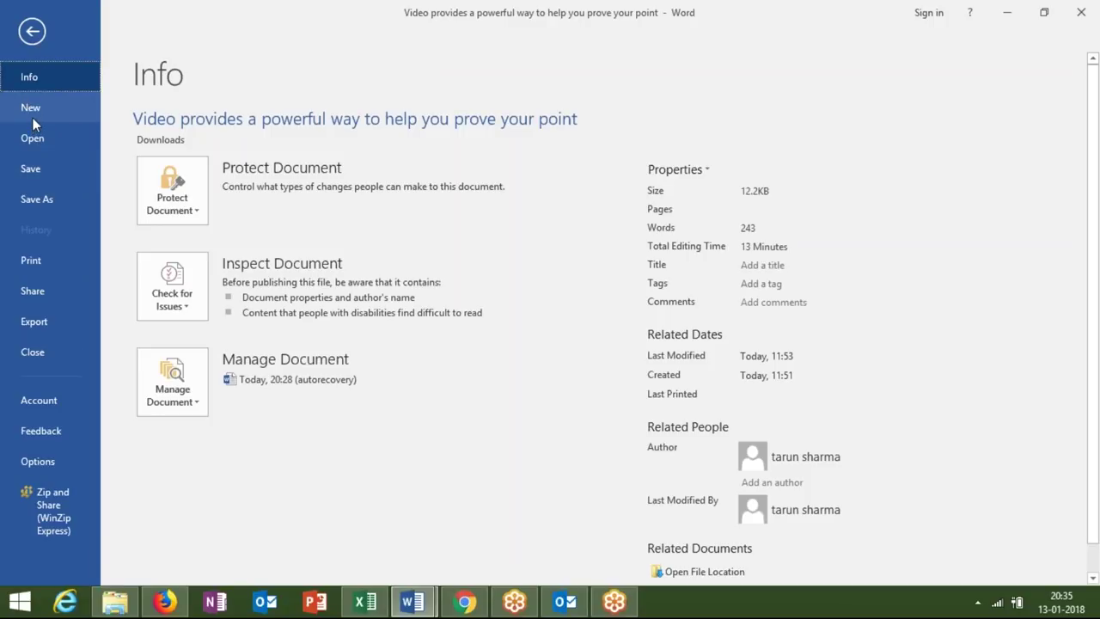
{"action": "left_click", "coordinate": [33, 33]}
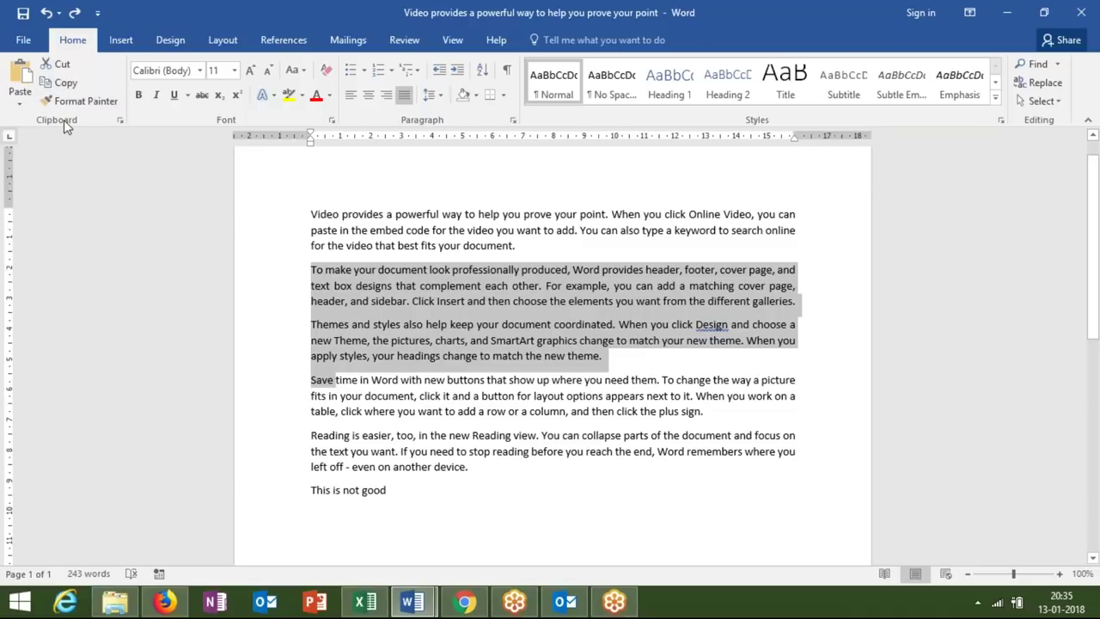
{"action": "left_click", "coordinate": [82, 101]}
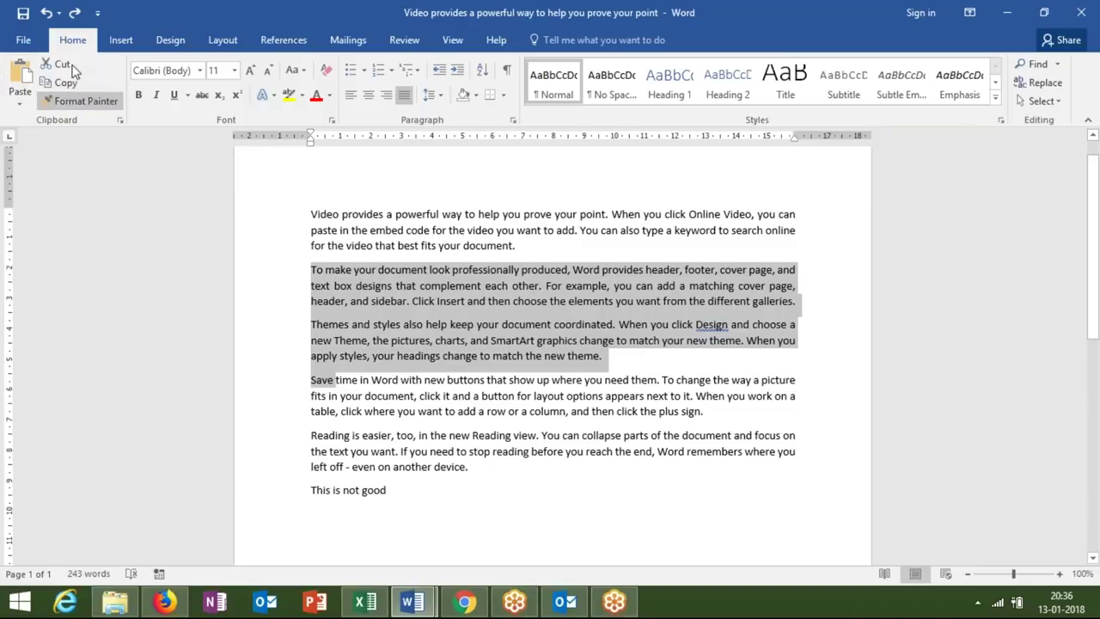
{"action": "key", "text": "Escape"}
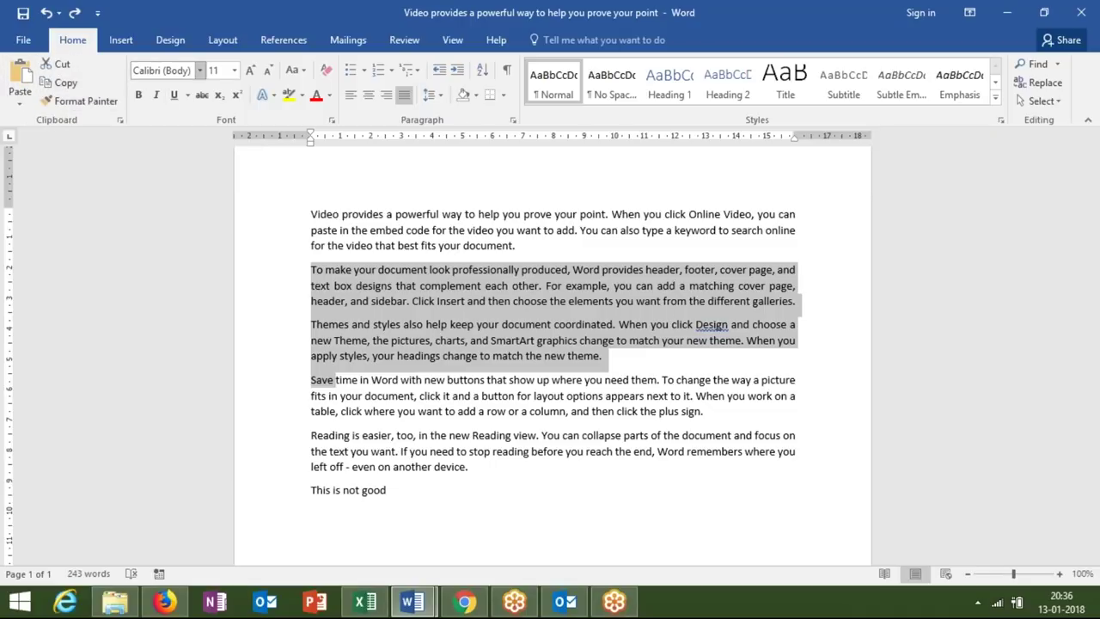
{"action": "double_click", "coordinate": [318, 305]}
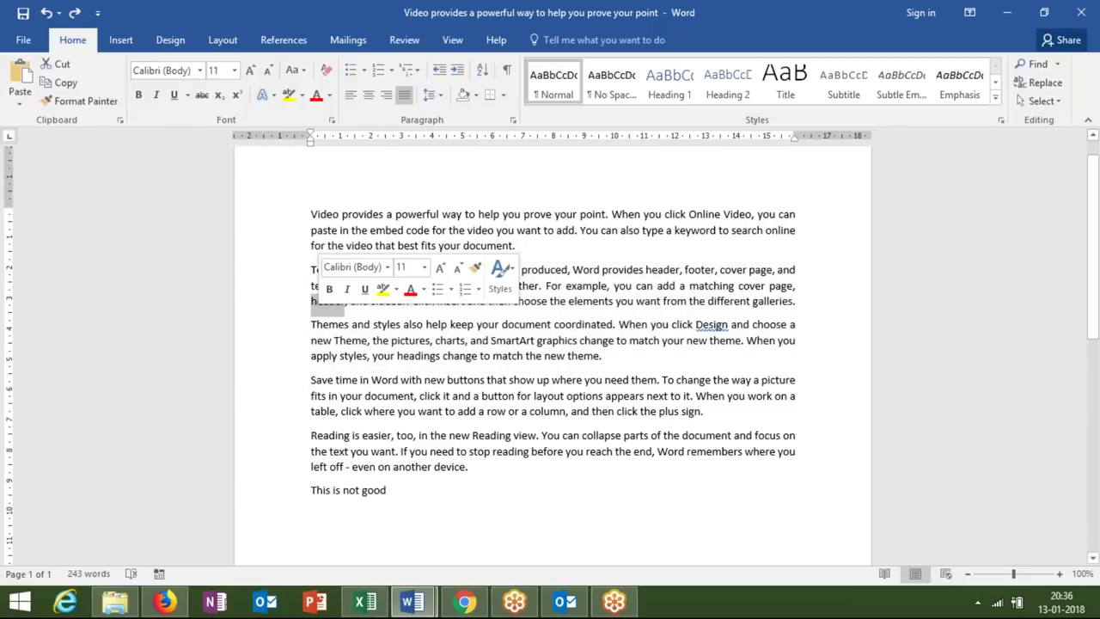
{"action": "double_click", "coordinate": [321, 341]}
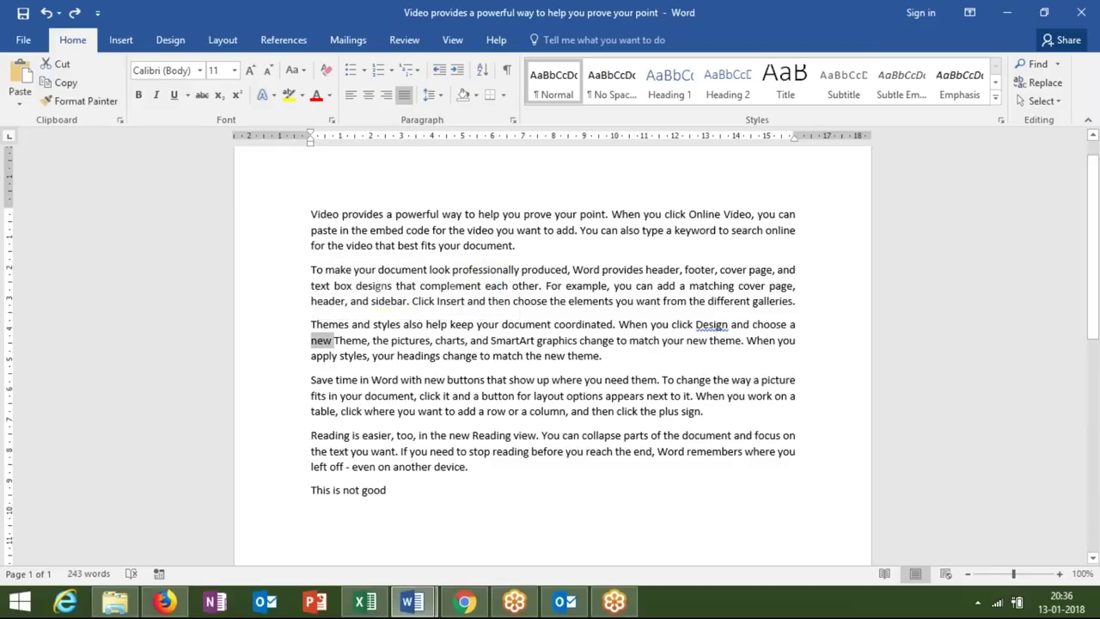
{"action": "double_click", "coordinate": [325, 356]}
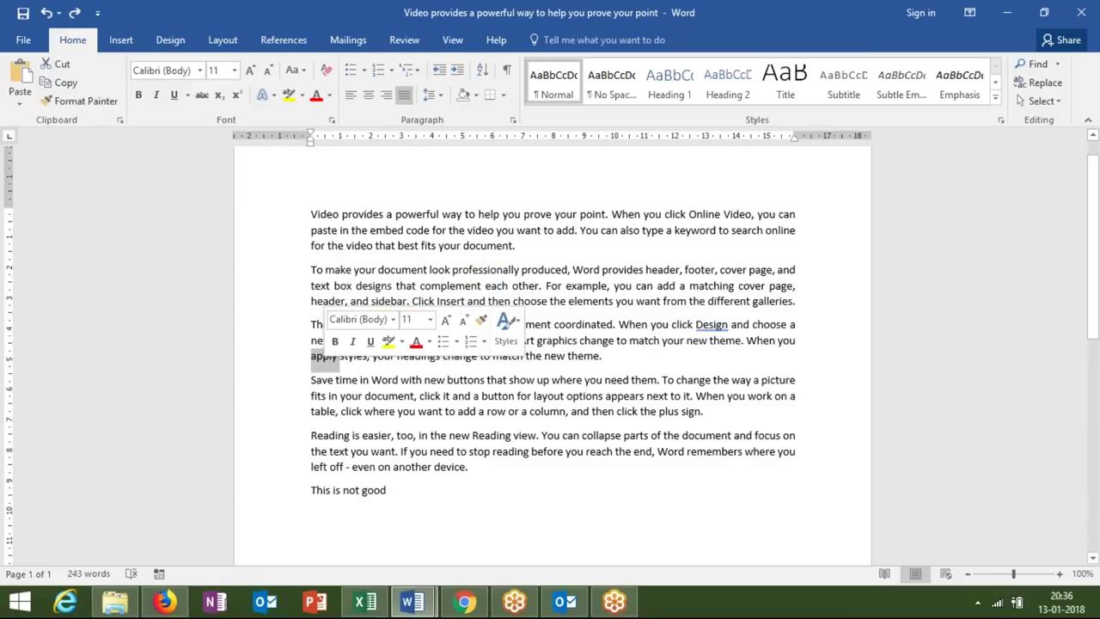
{"action": "left_click", "coordinate": [337, 412]}
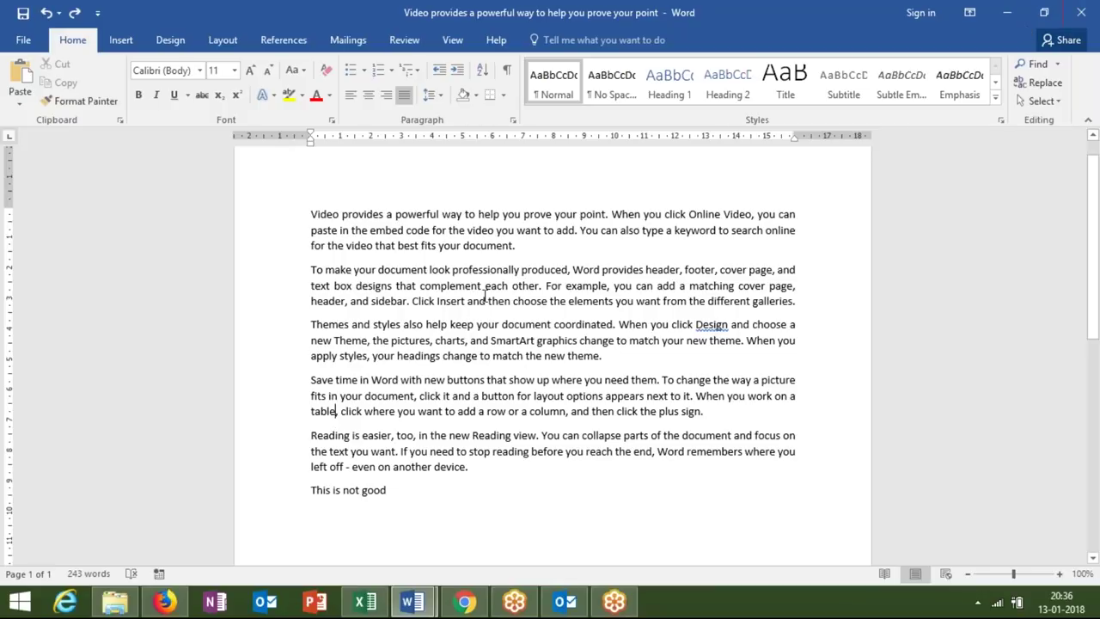
{"action": "triple_click", "coordinate": [438, 325]}
{"action": "double_click", "coordinate": [449, 339]}
{"action": "left_click", "coordinate": [456, 361]}
{"action": "double_click", "coordinate": [456, 356]}
{"action": "double_click", "coordinate": [466, 380]}
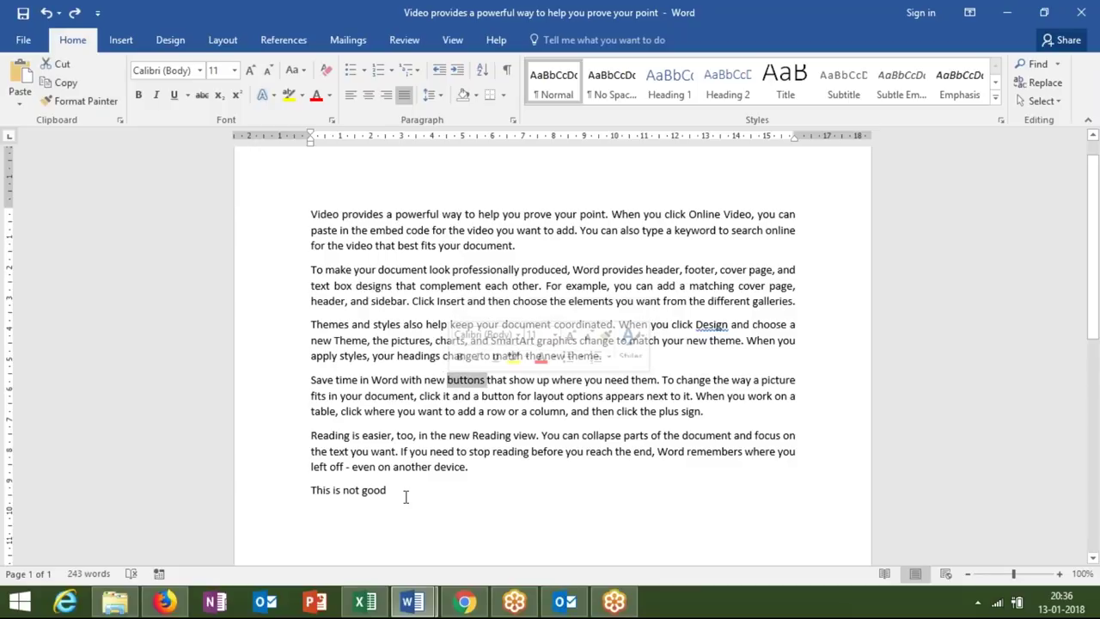
{"action": "triple_click", "coordinate": [392, 492]}
Delete the 'This is not good' line and restore the final 'e' of 'device'
{"action": "key", "text": "BackSpace"}
{"action": "key", "text": "BackSpace"}
{"action": "key", "text": "BackSpace"}
{"action": "key", "text": "BackSpace"}
{"action": "key", "text": "Return"}
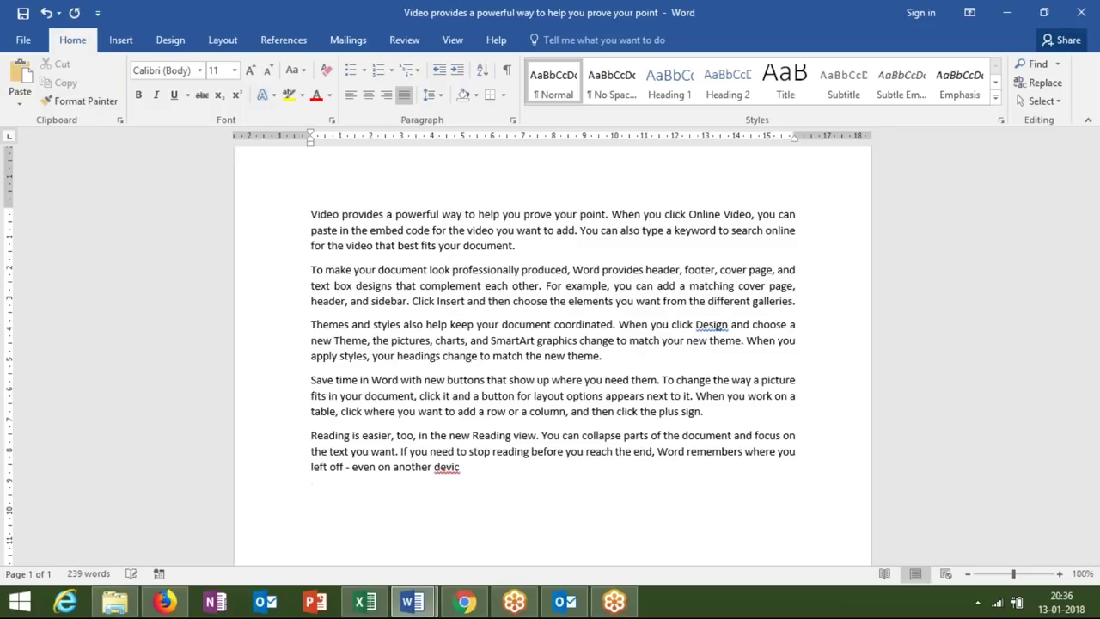
{"action": "key", "text": "BackSpace"}
{"action": "type", "text": "e"}
On a new line, enter =rand() to generate five more sample paragraphs
{"action": "key", "text": "Return"}
{"action": "key", "text": "Return"}
{"action": "type", "text": "rand()"}
{"action": "key", "text": "Return"}
{"action": "key", "text": "BackSpace"}
{"action": "key", "text": "BackSpace"}
{"action": "key", "text": "BackSpace"}
{"action": "key", "text": "BackSpace"}
{"action": "key", "text": "BackSpace"}
{"action": "key", "text": "BackSpace"}
{"action": "type", "text": "=rand()"}
{"action": "key", "text": "Return"}
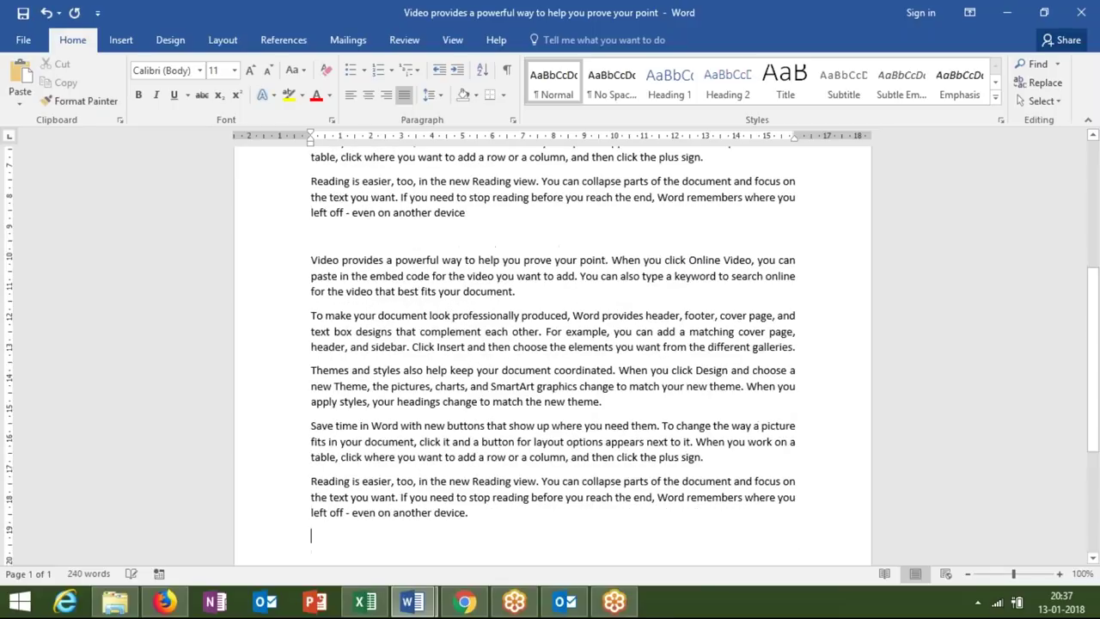
{"action": "key", "text": "Up"}
{"action": "key", "text": "Up"}
{"action": "key", "text": "Up"}
{"action": "key", "text": "Up"}
{"action": "key", "text": "Up"}
{"action": "key", "text": "Up"}
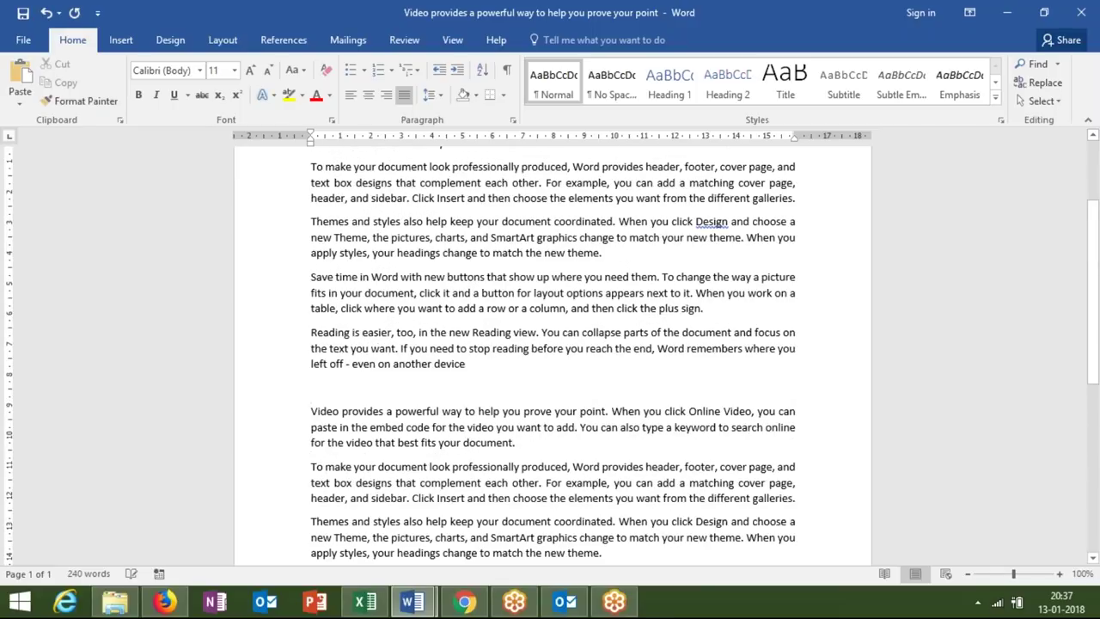
{"action": "key", "text": "Up"}
{"action": "key", "text": "Up"}
{"action": "key", "text": "Up"}
{"action": "key", "text": "Down"}
{"action": "key", "text": "Down"}
{"action": "key", "text": "Down"}
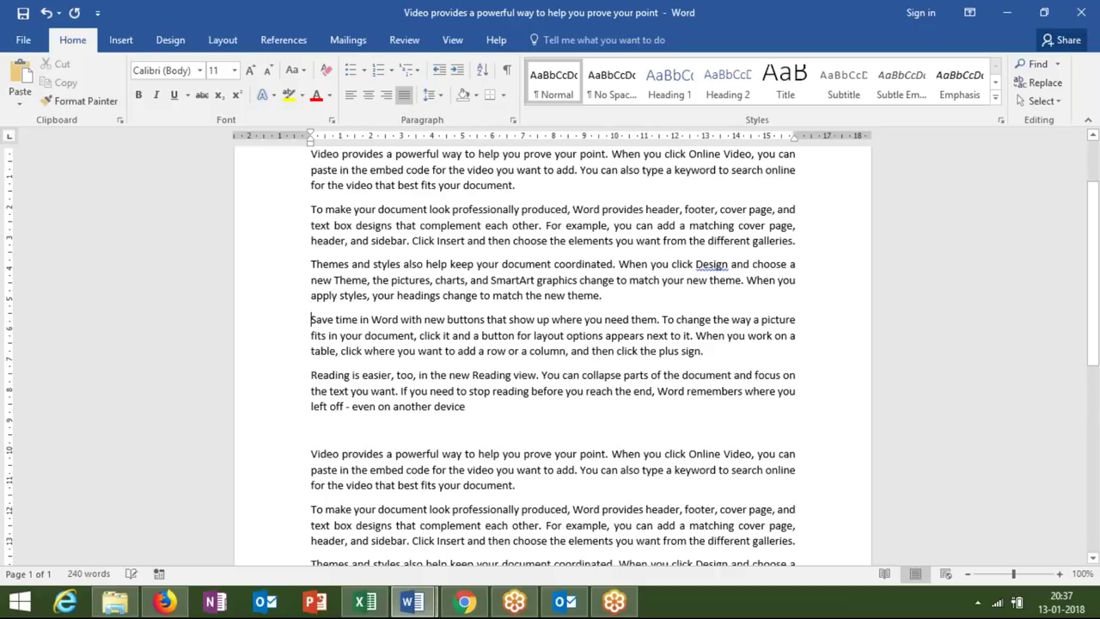
{"action": "key", "text": "Down"}
{"action": "key", "text": "Down"}
{"action": "key", "text": "Down"}
{"action": "key", "text": "Down"}
{"action": "key", "text": "Down"}
{"action": "key", "text": "Down"}
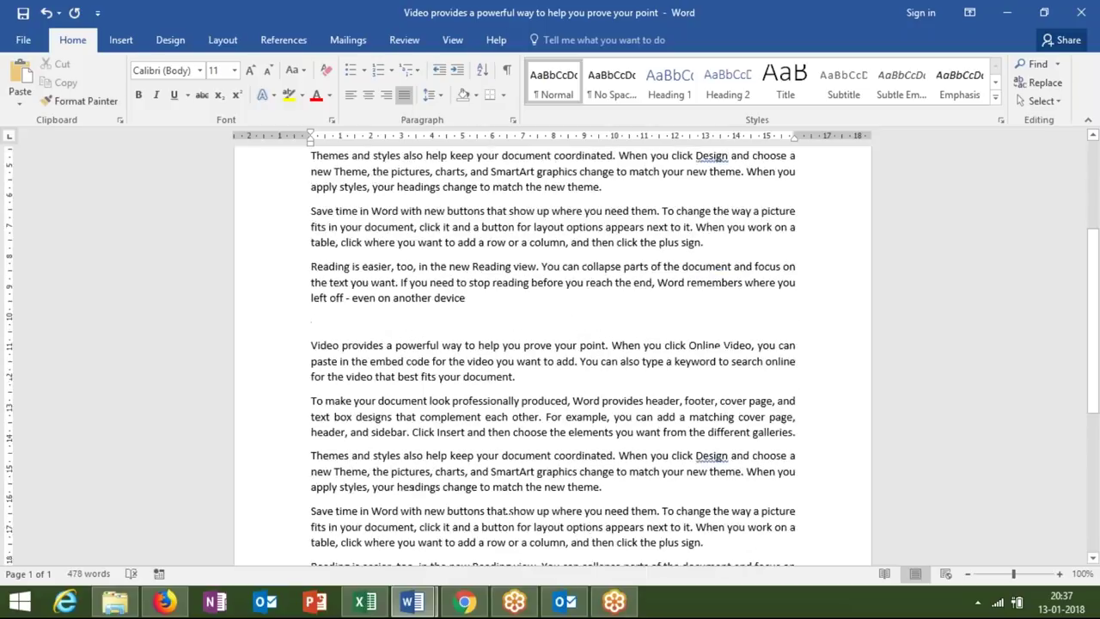
{"action": "key", "text": "Down"}
{"action": "key", "text": "Down"}
{"action": "key", "text": "Down"}
{"action": "key", "text": "Up"}
{"action": "key", "text": "Up"}
{"action": "key", "text": "Up"}
{"action": "key", "text": "Up"}
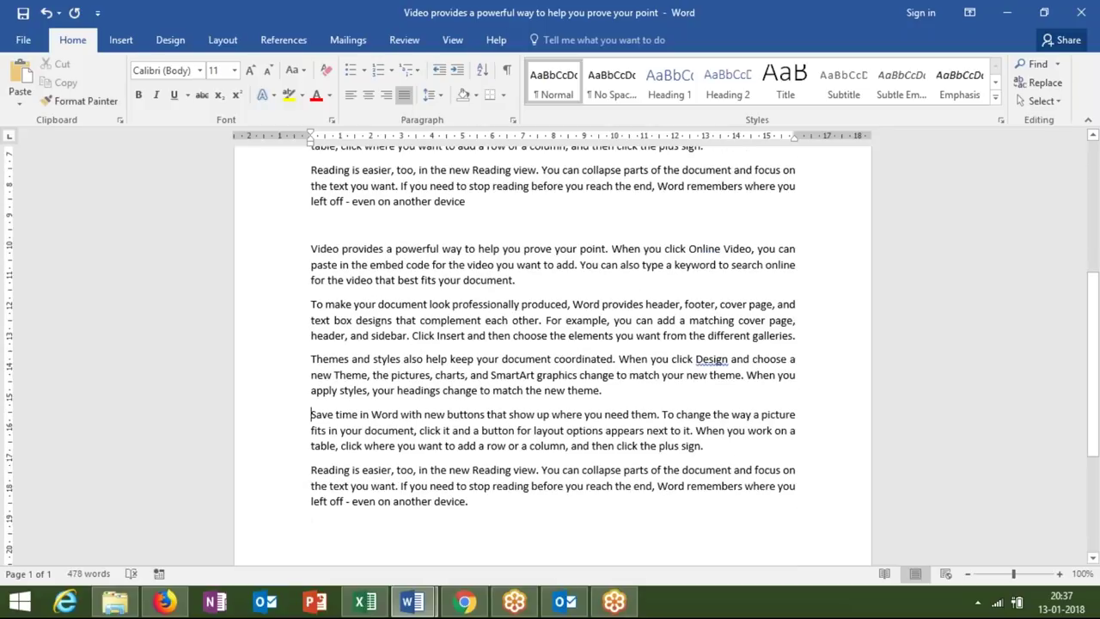
{"action": "key", "text": "Up"}
{"action": "key", "text": "Up"}
{"action": "key", "text": "Up"}
{"action": "key", "text": "Up"}
{"action": "key", "text": "Up"}
{"action": "key", "text": "Up"}
{"action": "key", "text": "Up"}
{"action": "key", "text": "Up"}
{"action": "key", "text": "Down"}
{"action": "key", "text": "Down"}
{"action": "key", "text": "Down"}
{"action": "key", "text": "Down"}
{"action": "key", "text": "Down"}
{"action": "key", "text": "Down"}
{"action": "key", "text": "Down"}
{"action": "key", "text": "Down"}
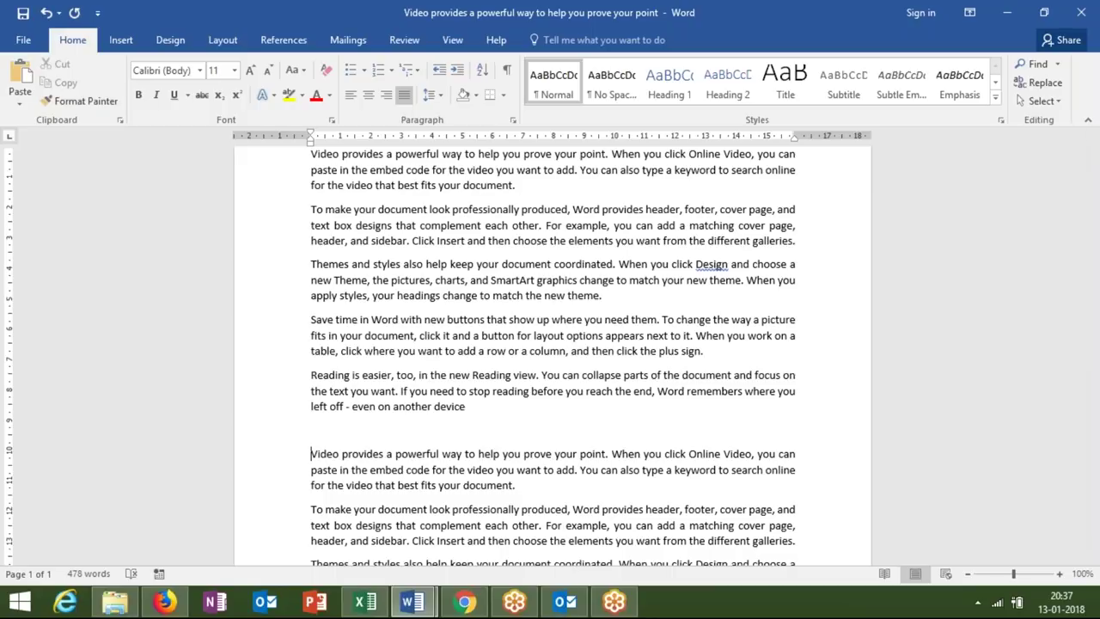